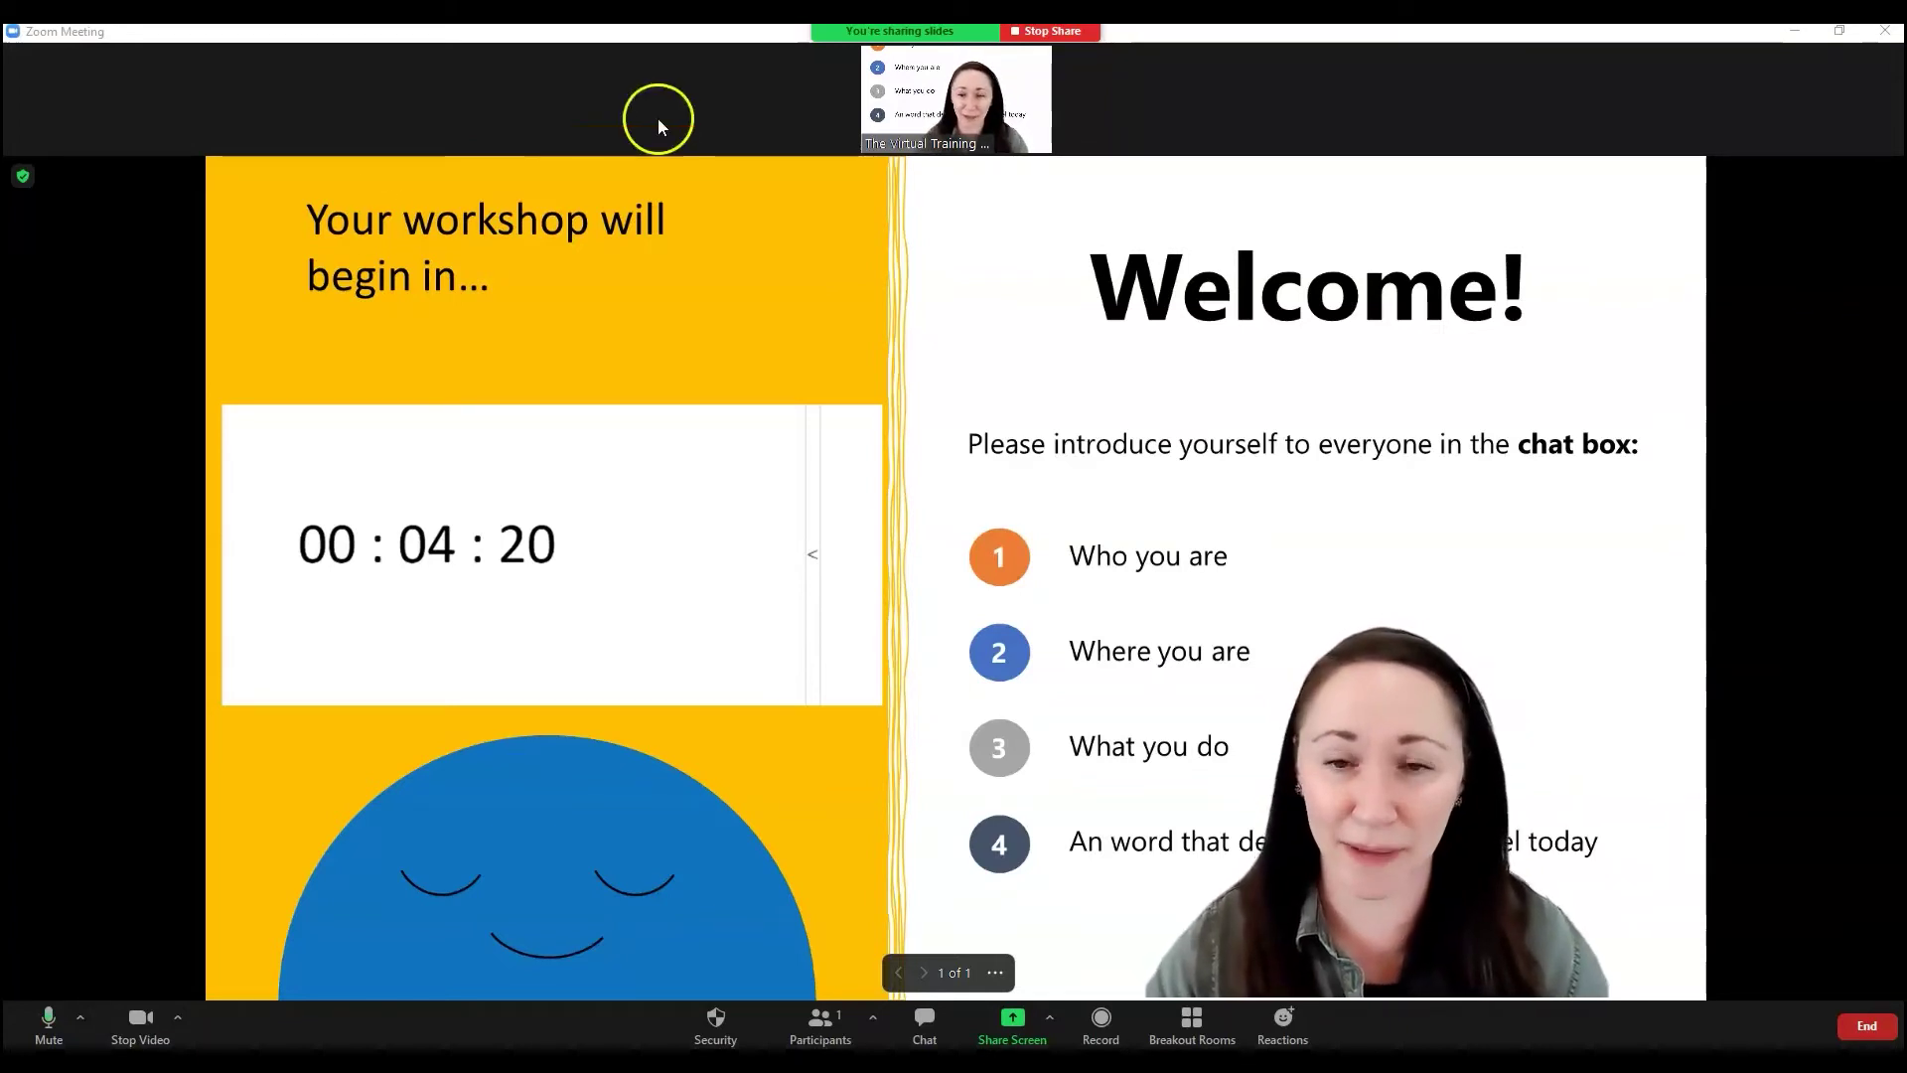
- Stop sharing the welcome slide in the Zoom meeting
left_click(1053, 31)
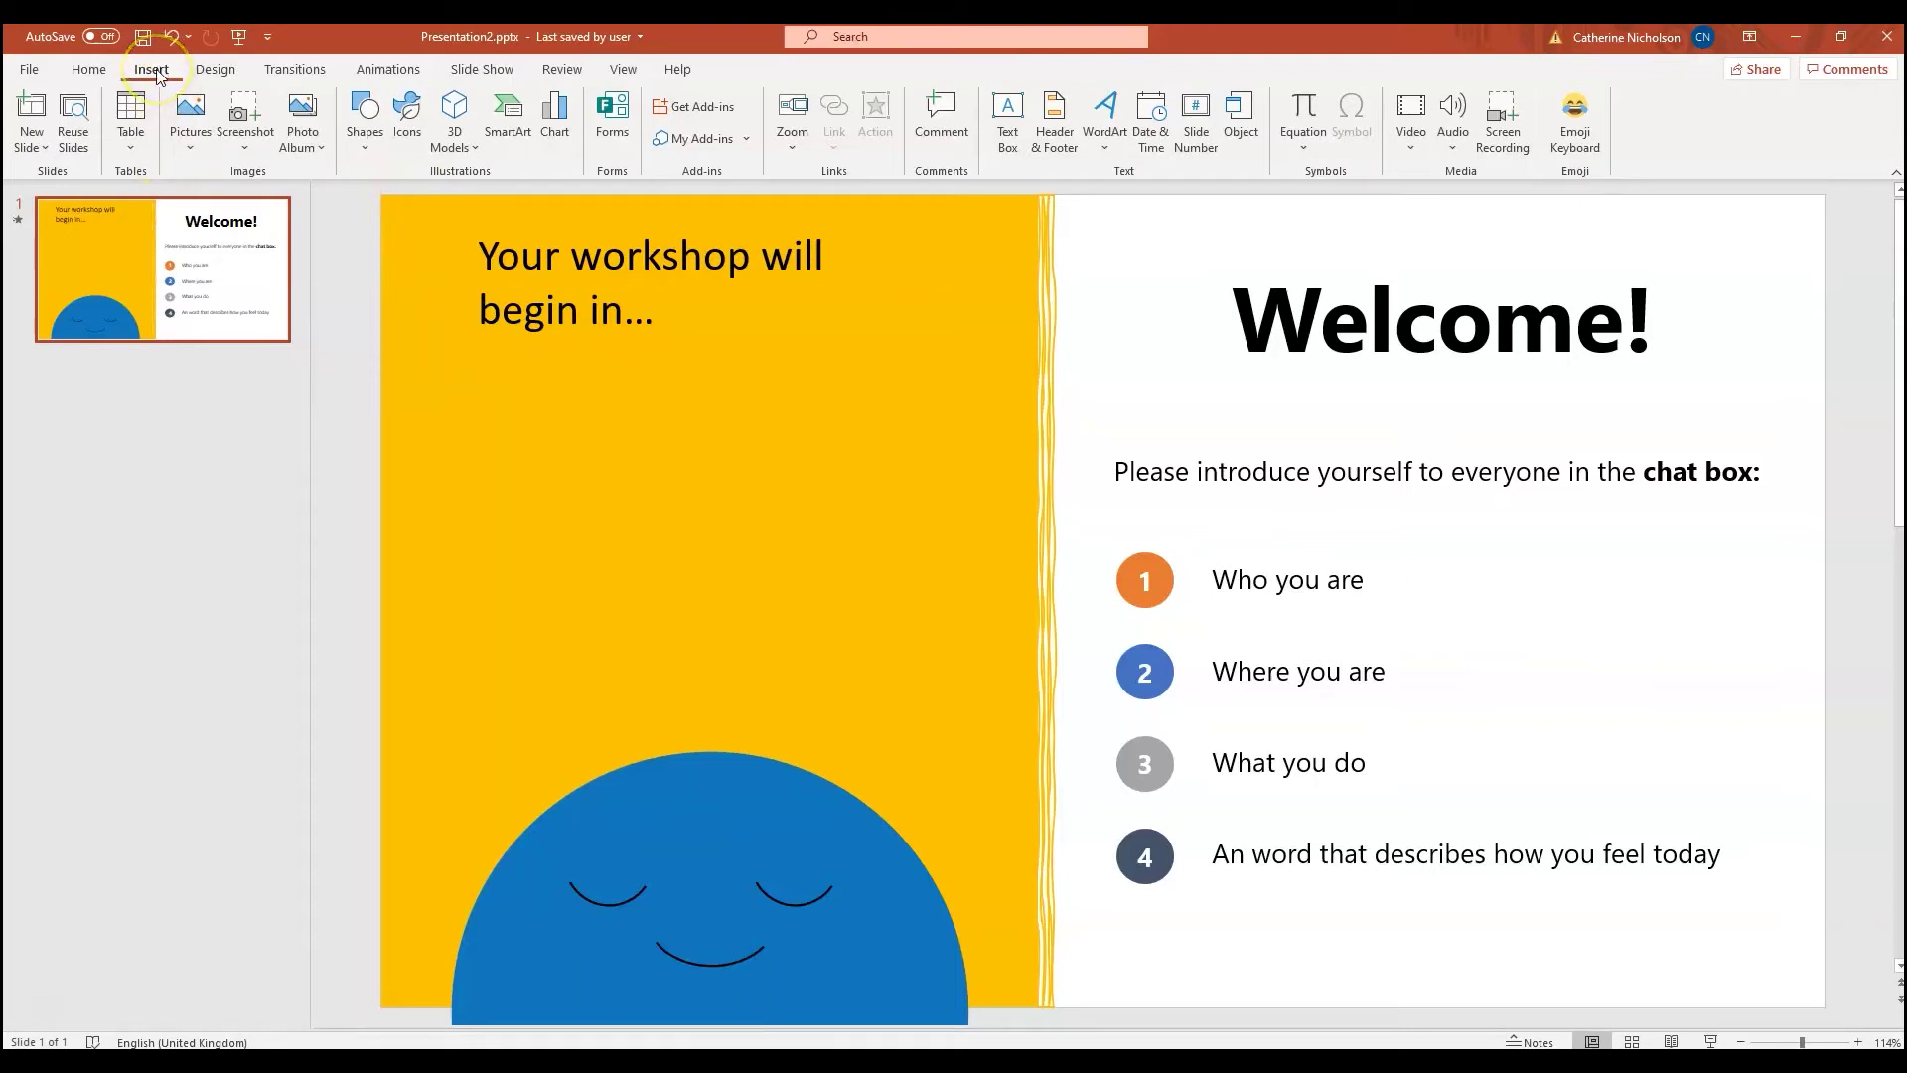
left_click(699, 111)
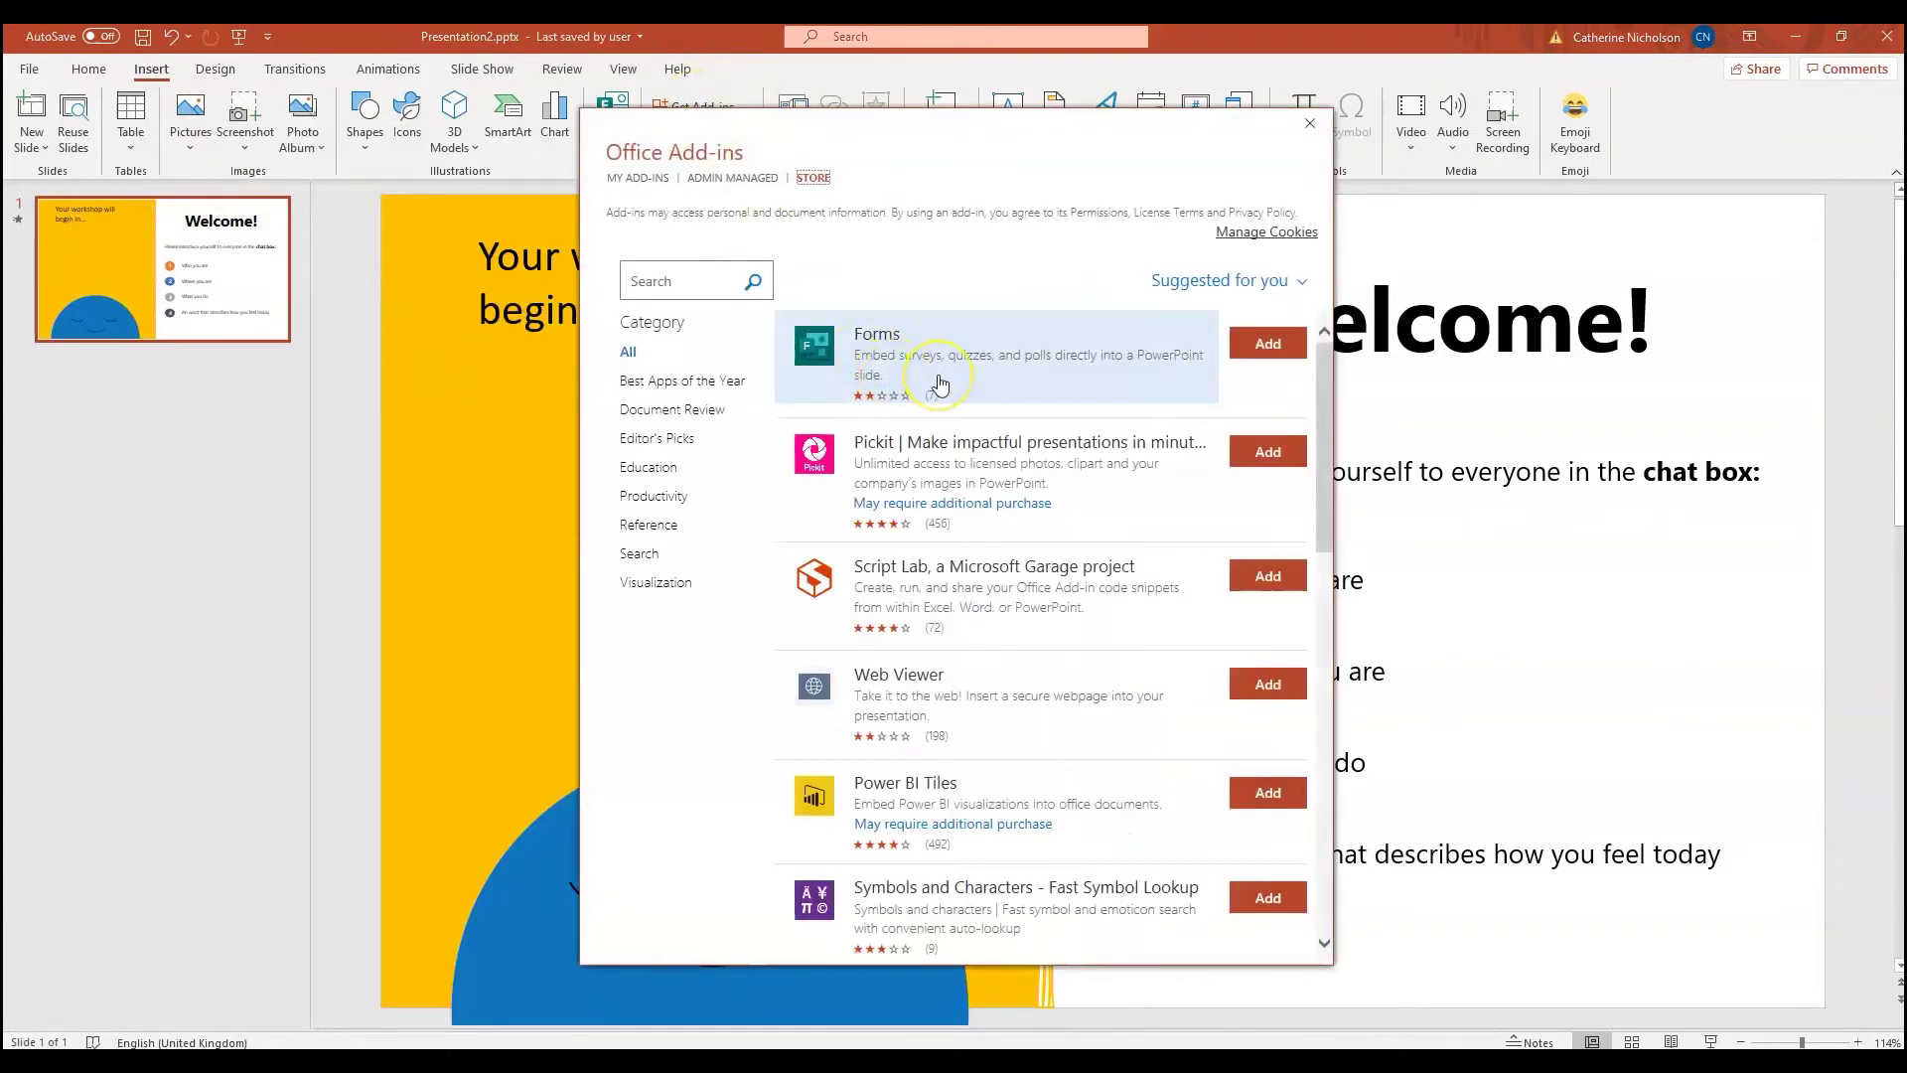
scroll(939, 383, "down", 10)
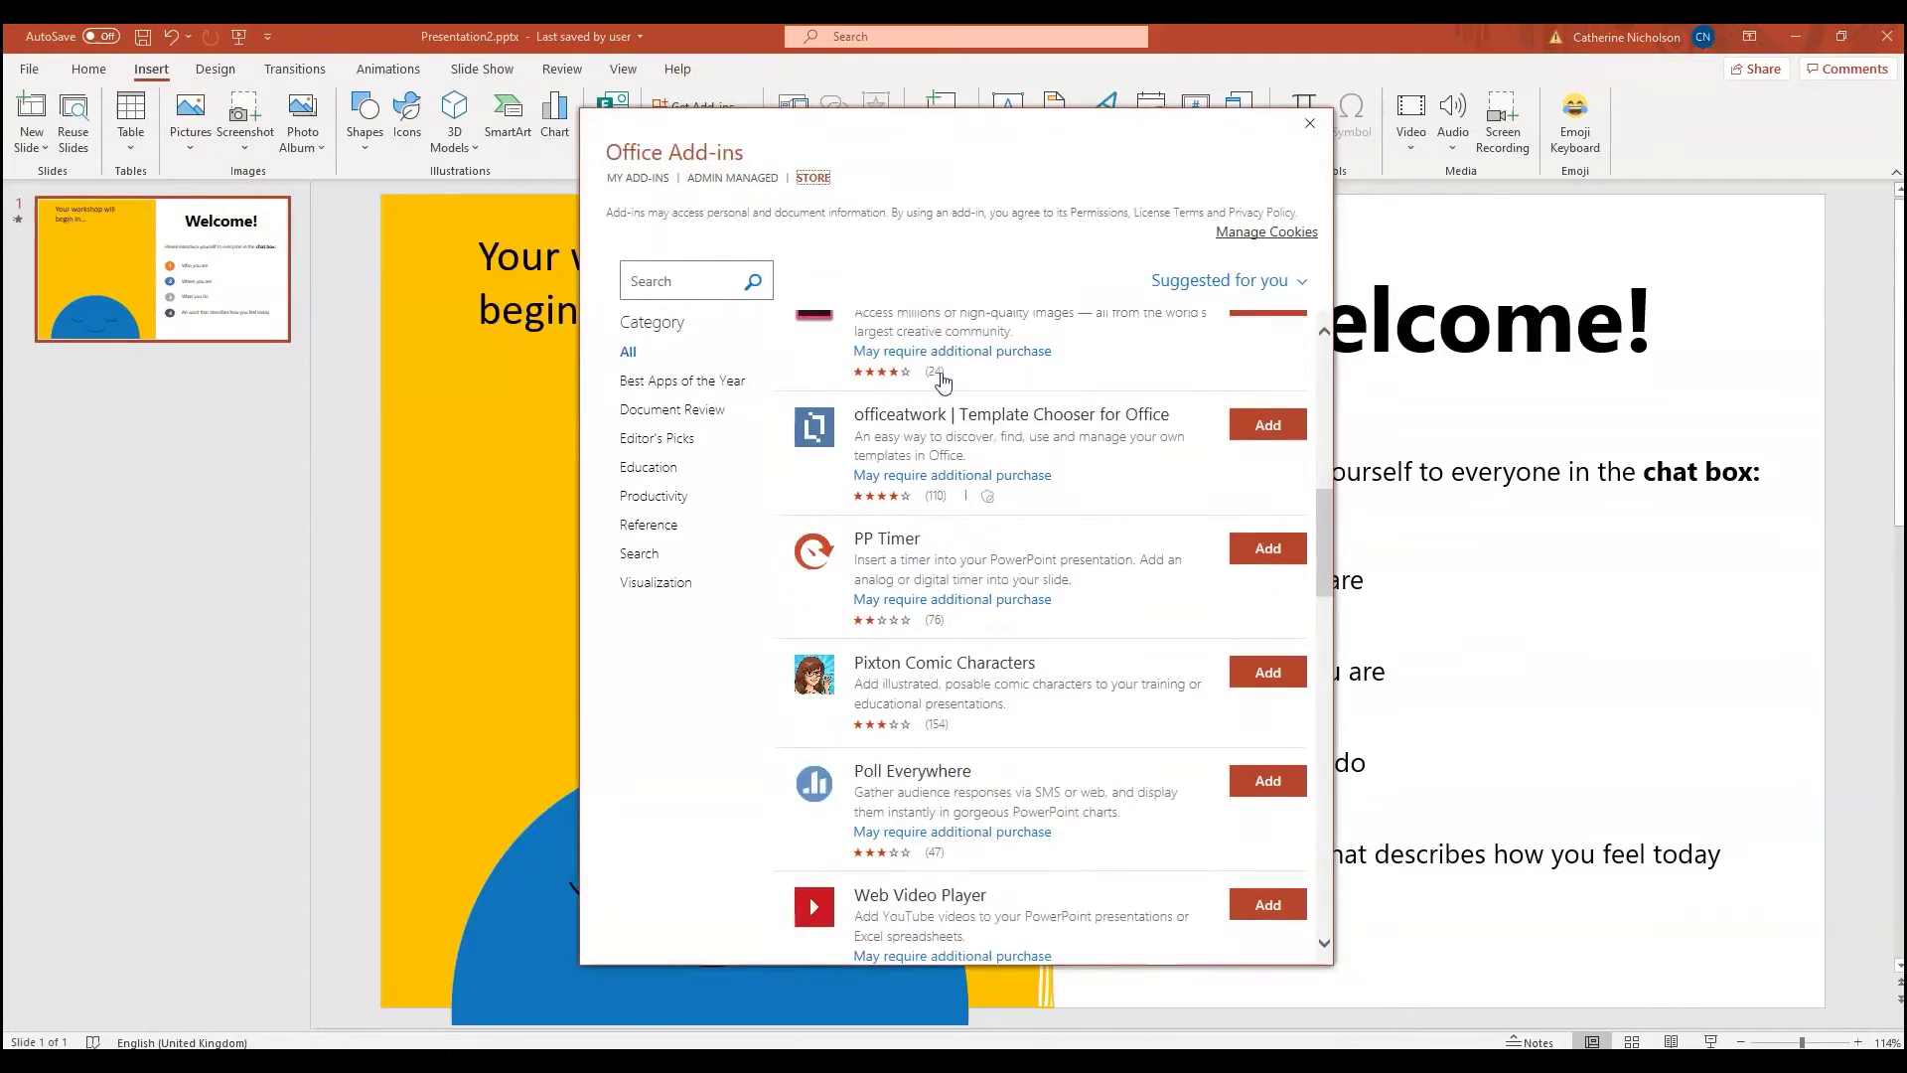
left_click(949, 380)
scroll(947, 383, "up", 10)
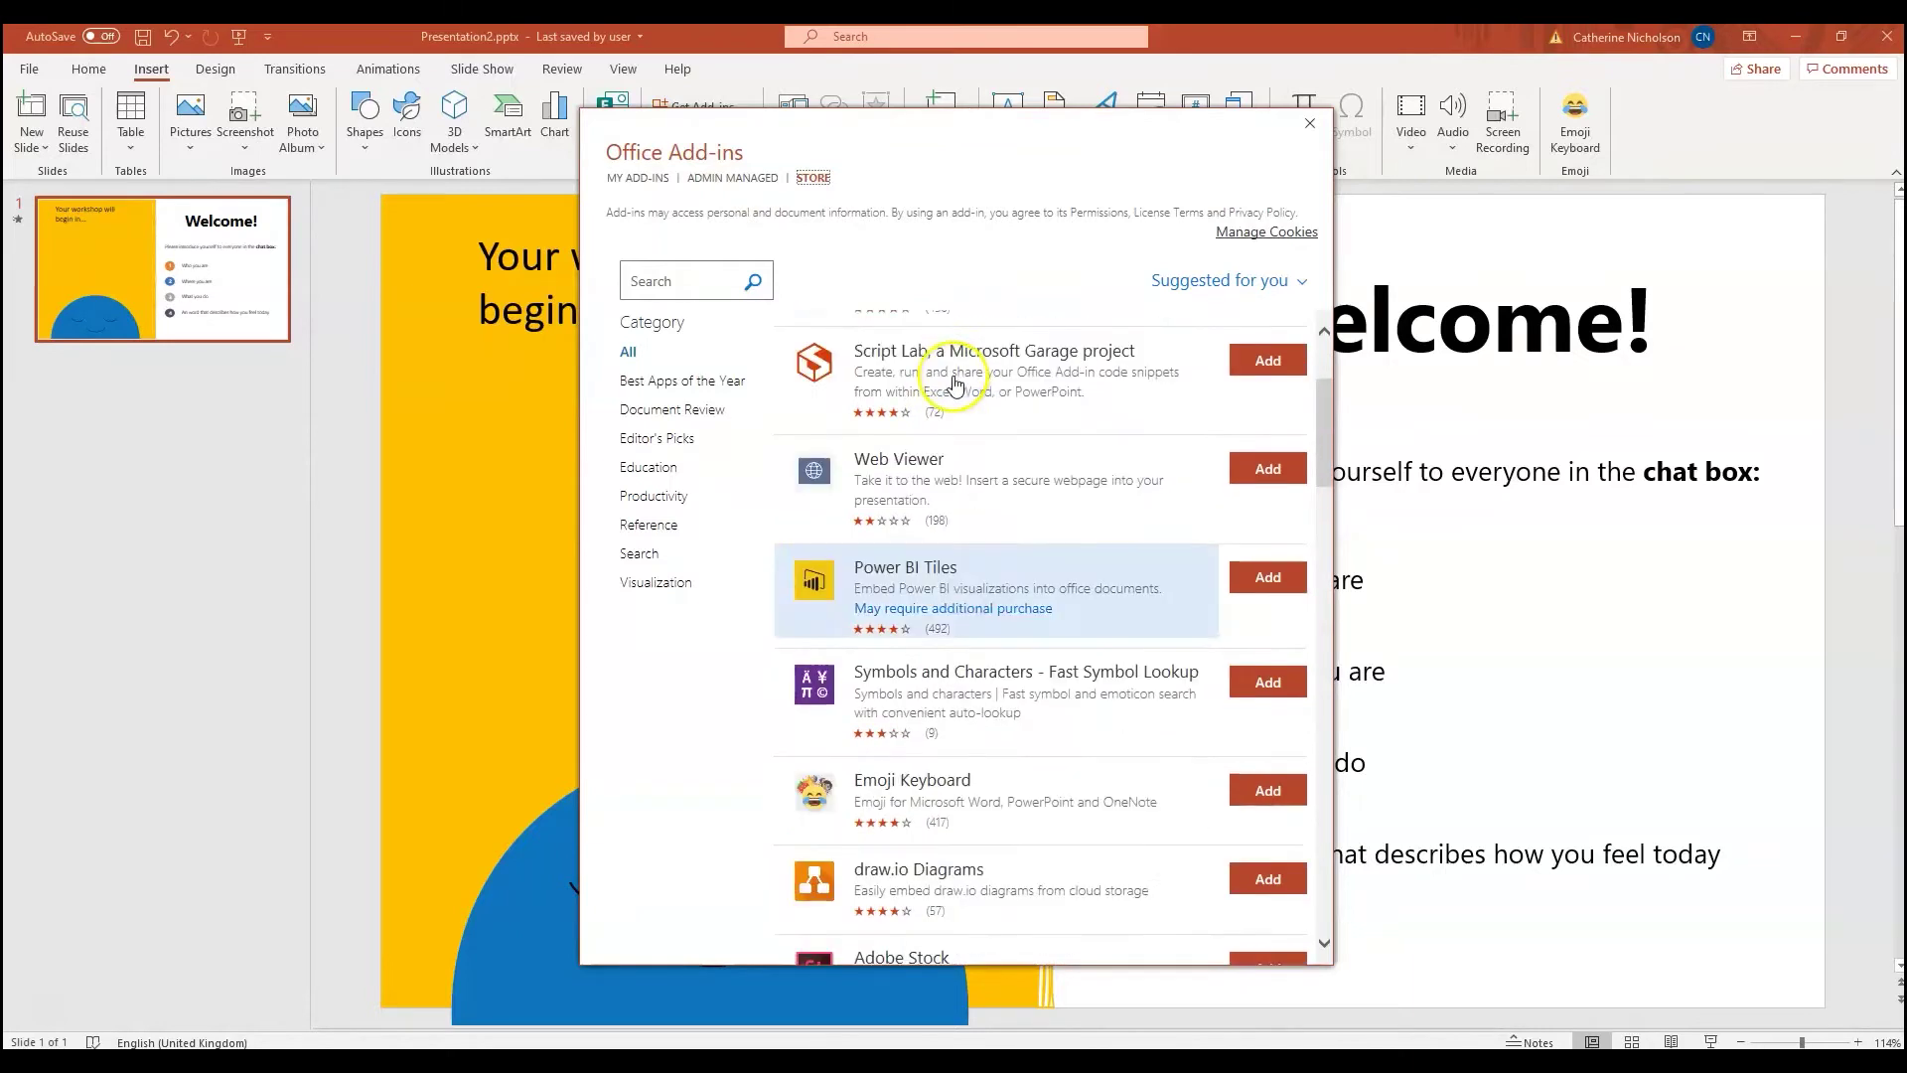
left_click(1309, 126)
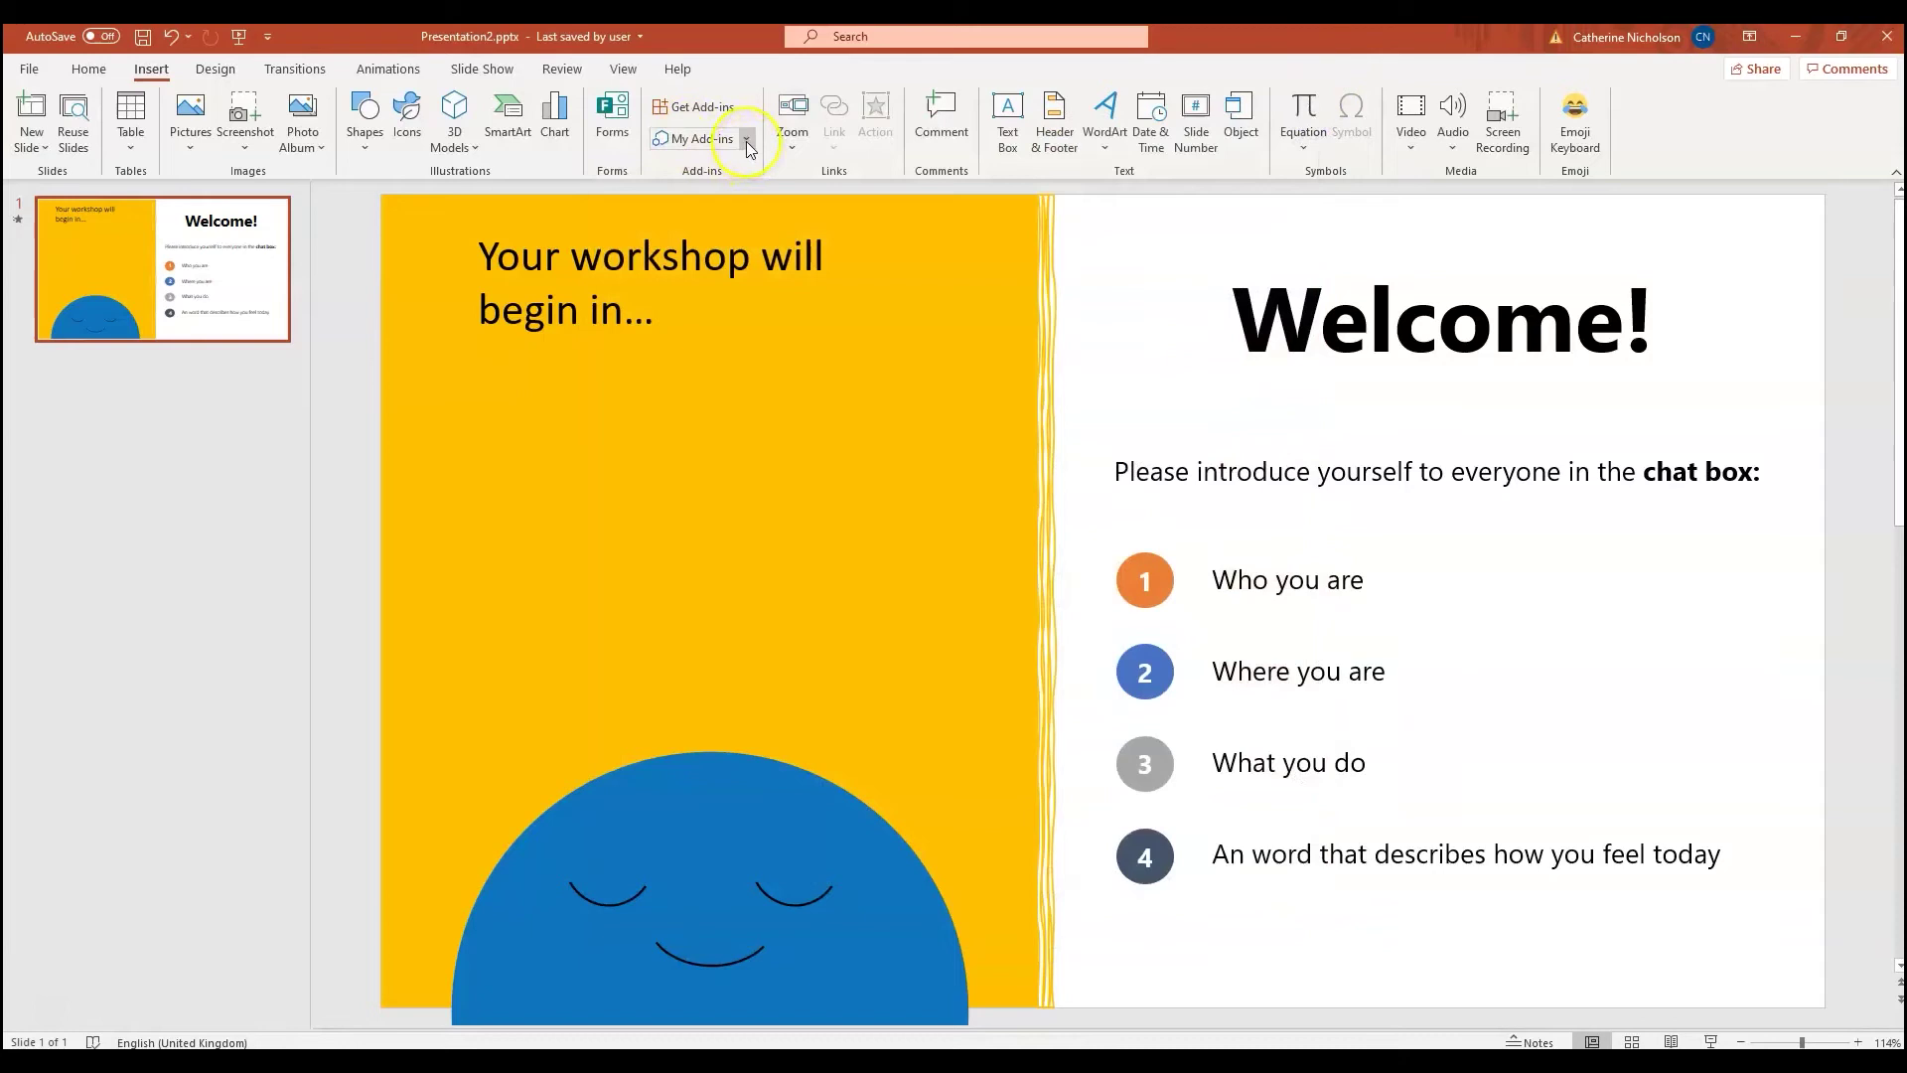
- Insert the EasyTimer add-in and set it to a Digital clock counting down 00:03:20
left_click(747, 143)
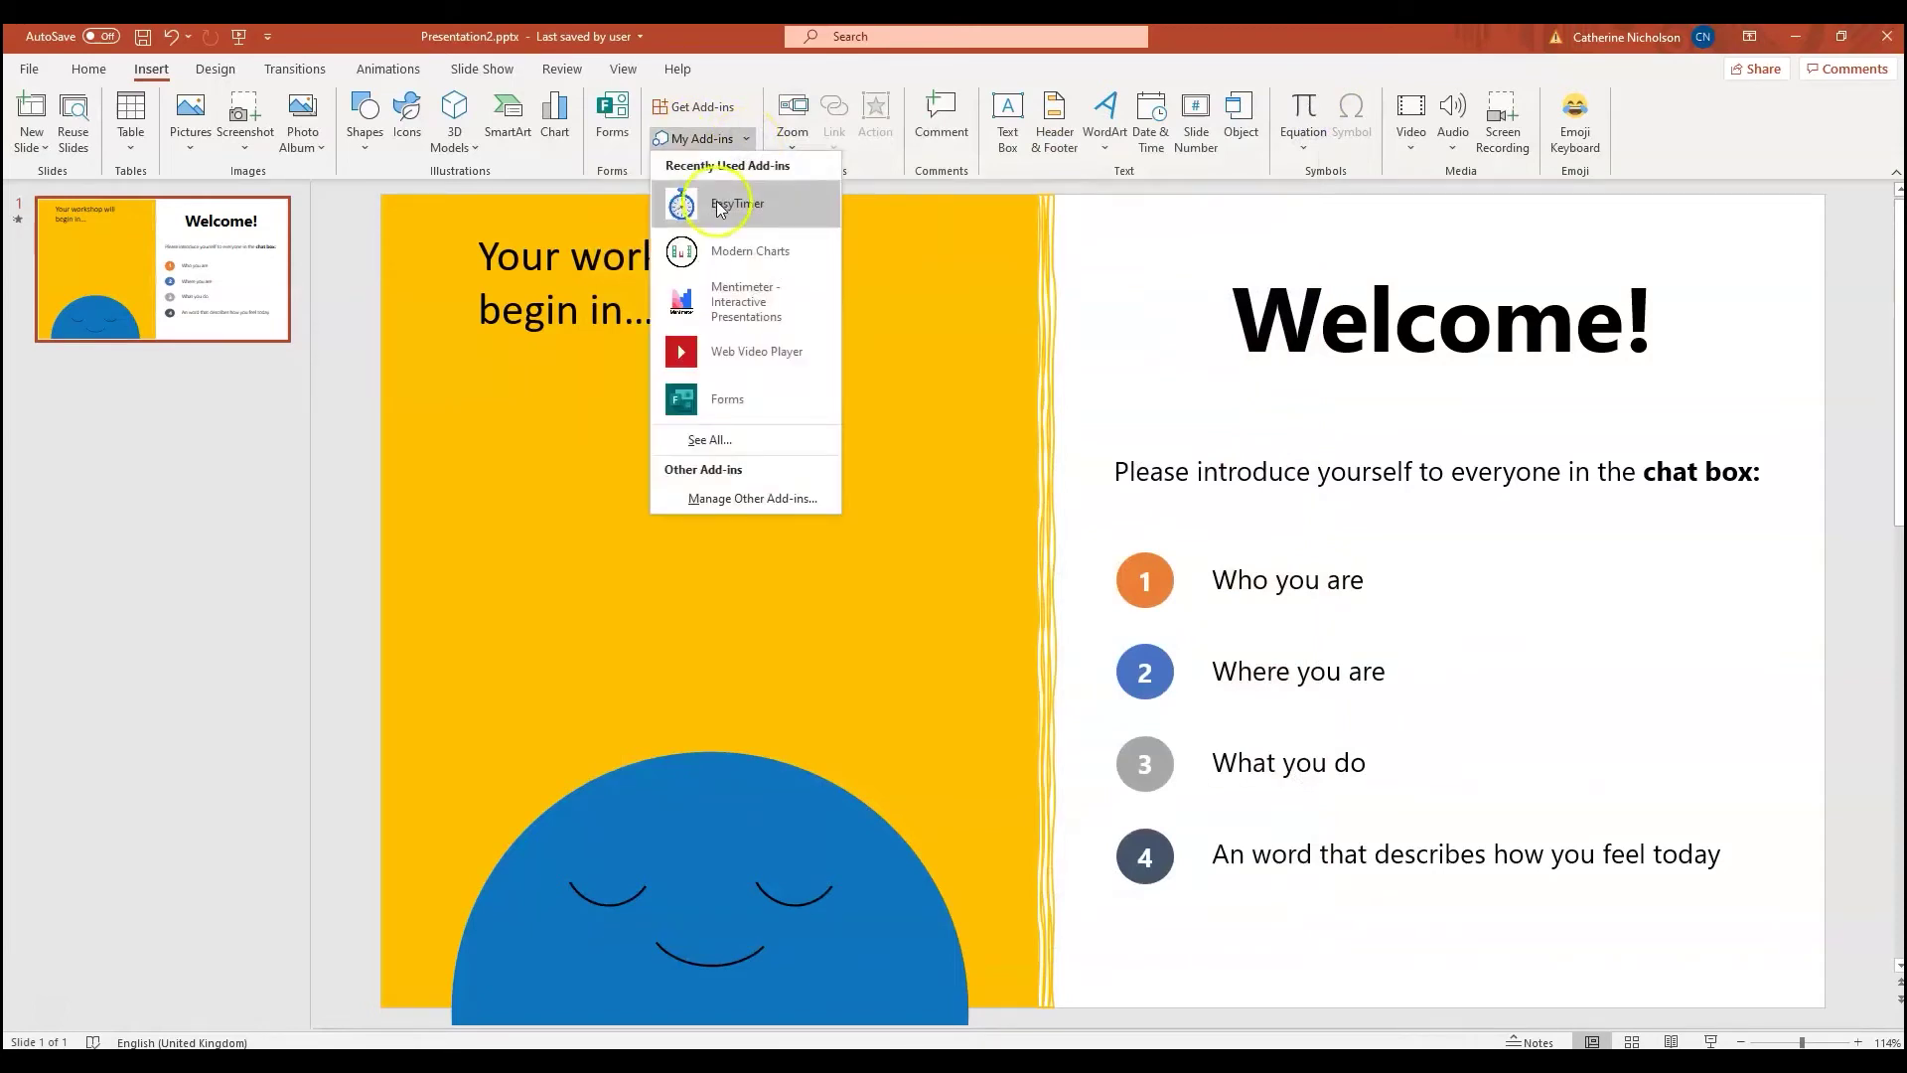
left_click(720, 204)
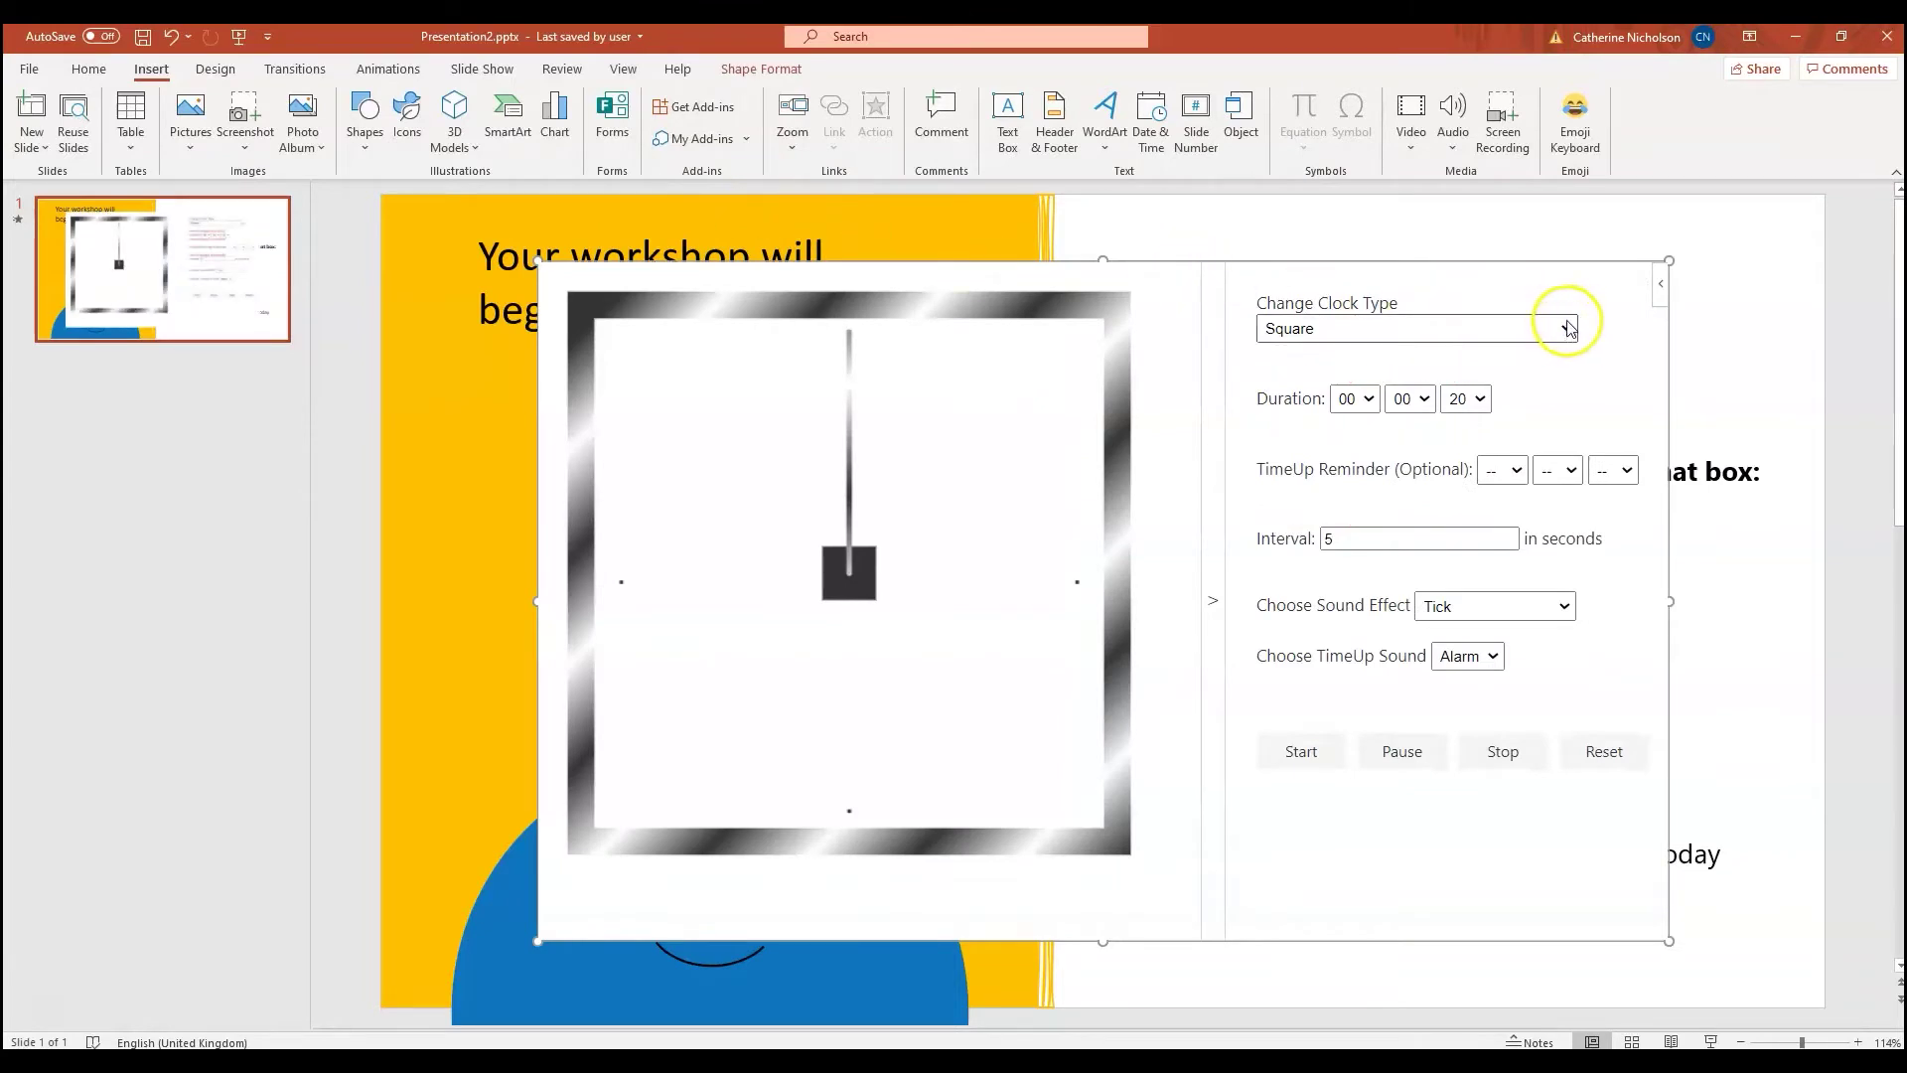
left_click(1579, 328)
left_click(1478, 363)
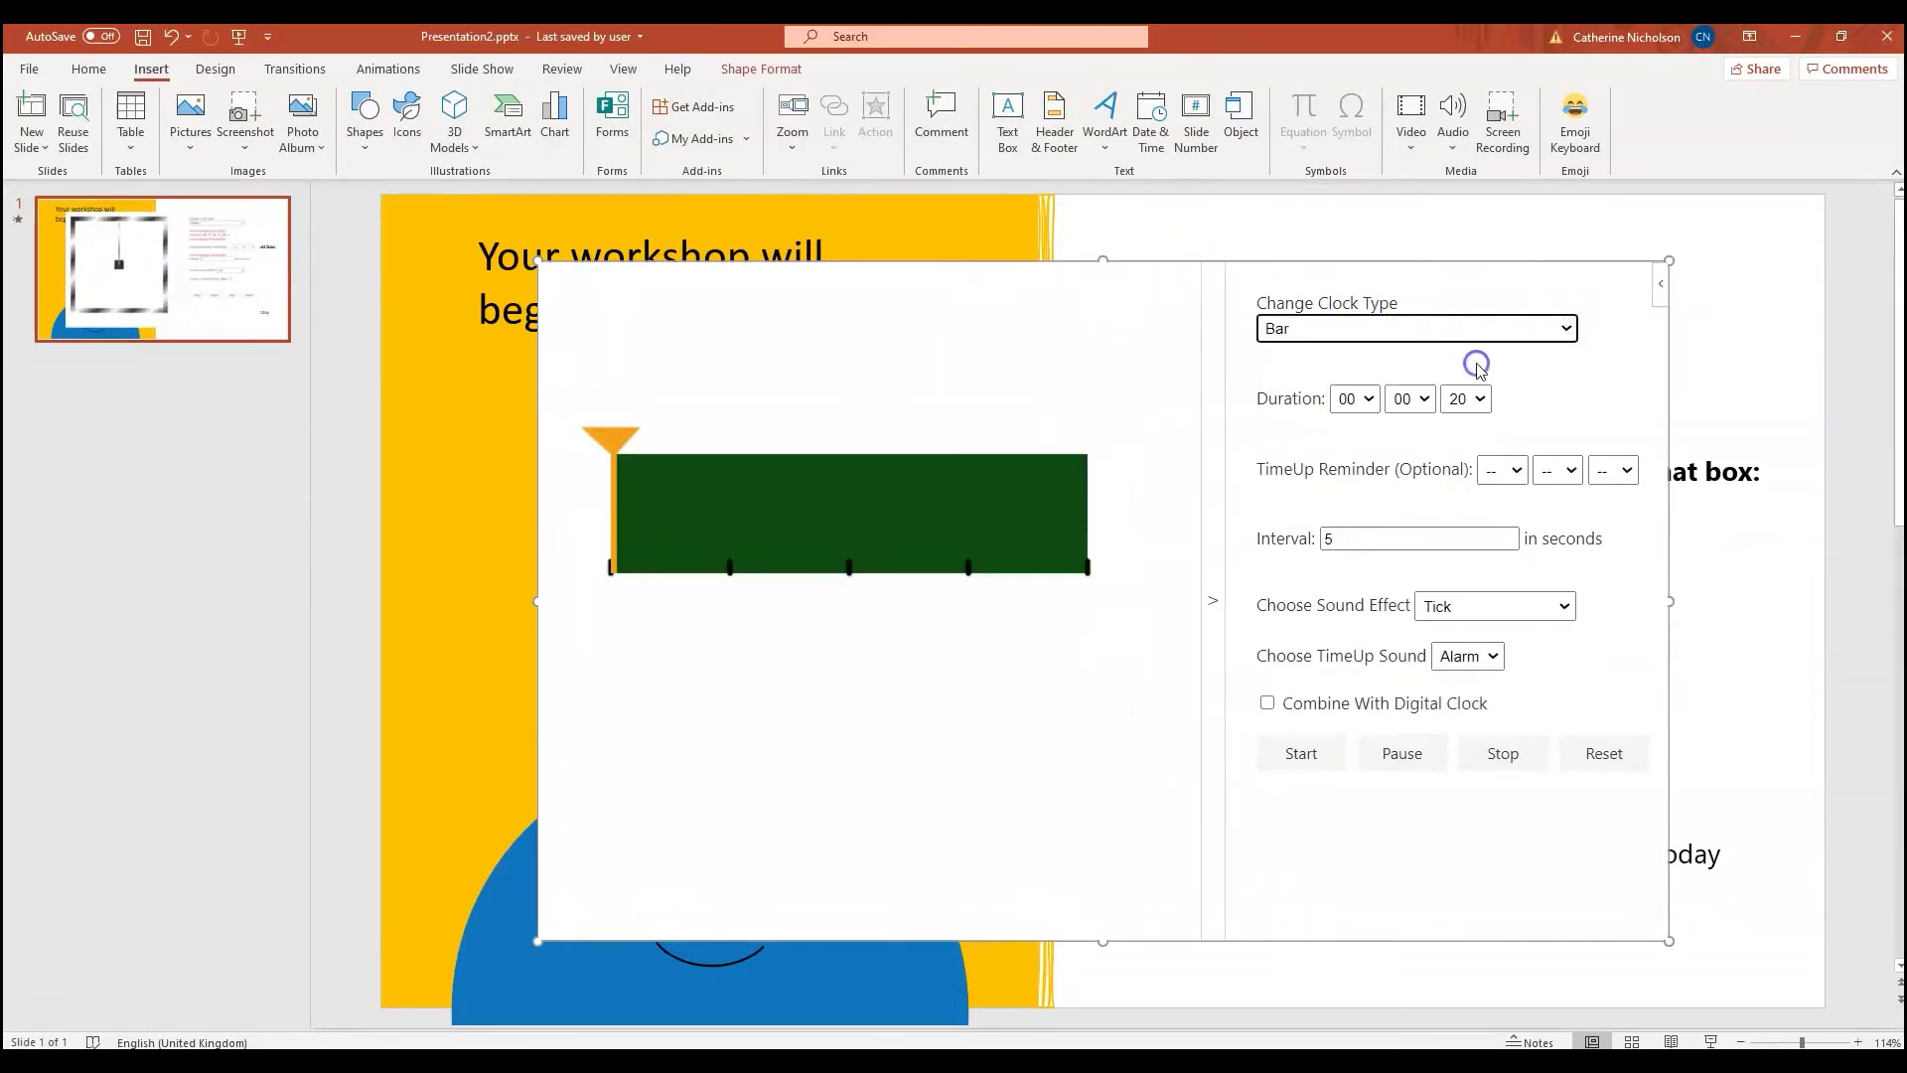
left_click(1524, 320)
left_click(1407, 417)
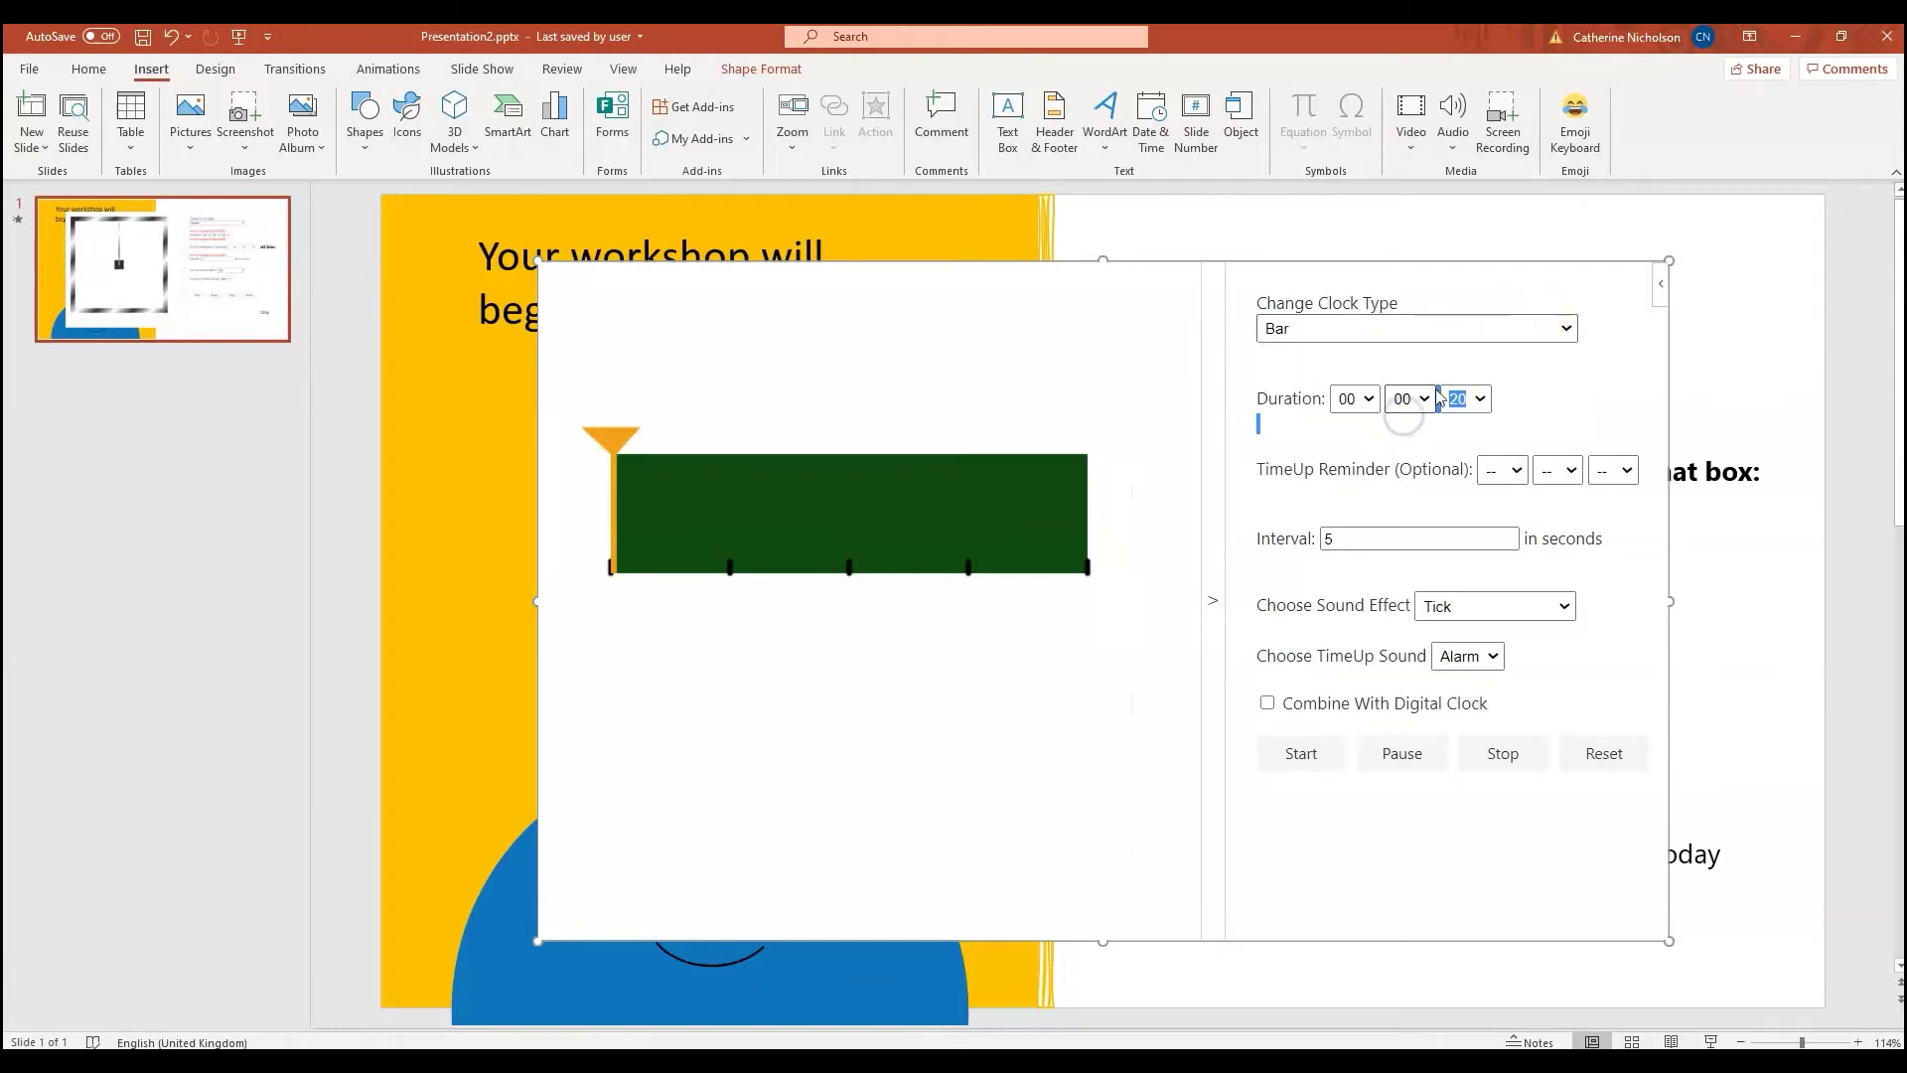
left_click(1439, 332)
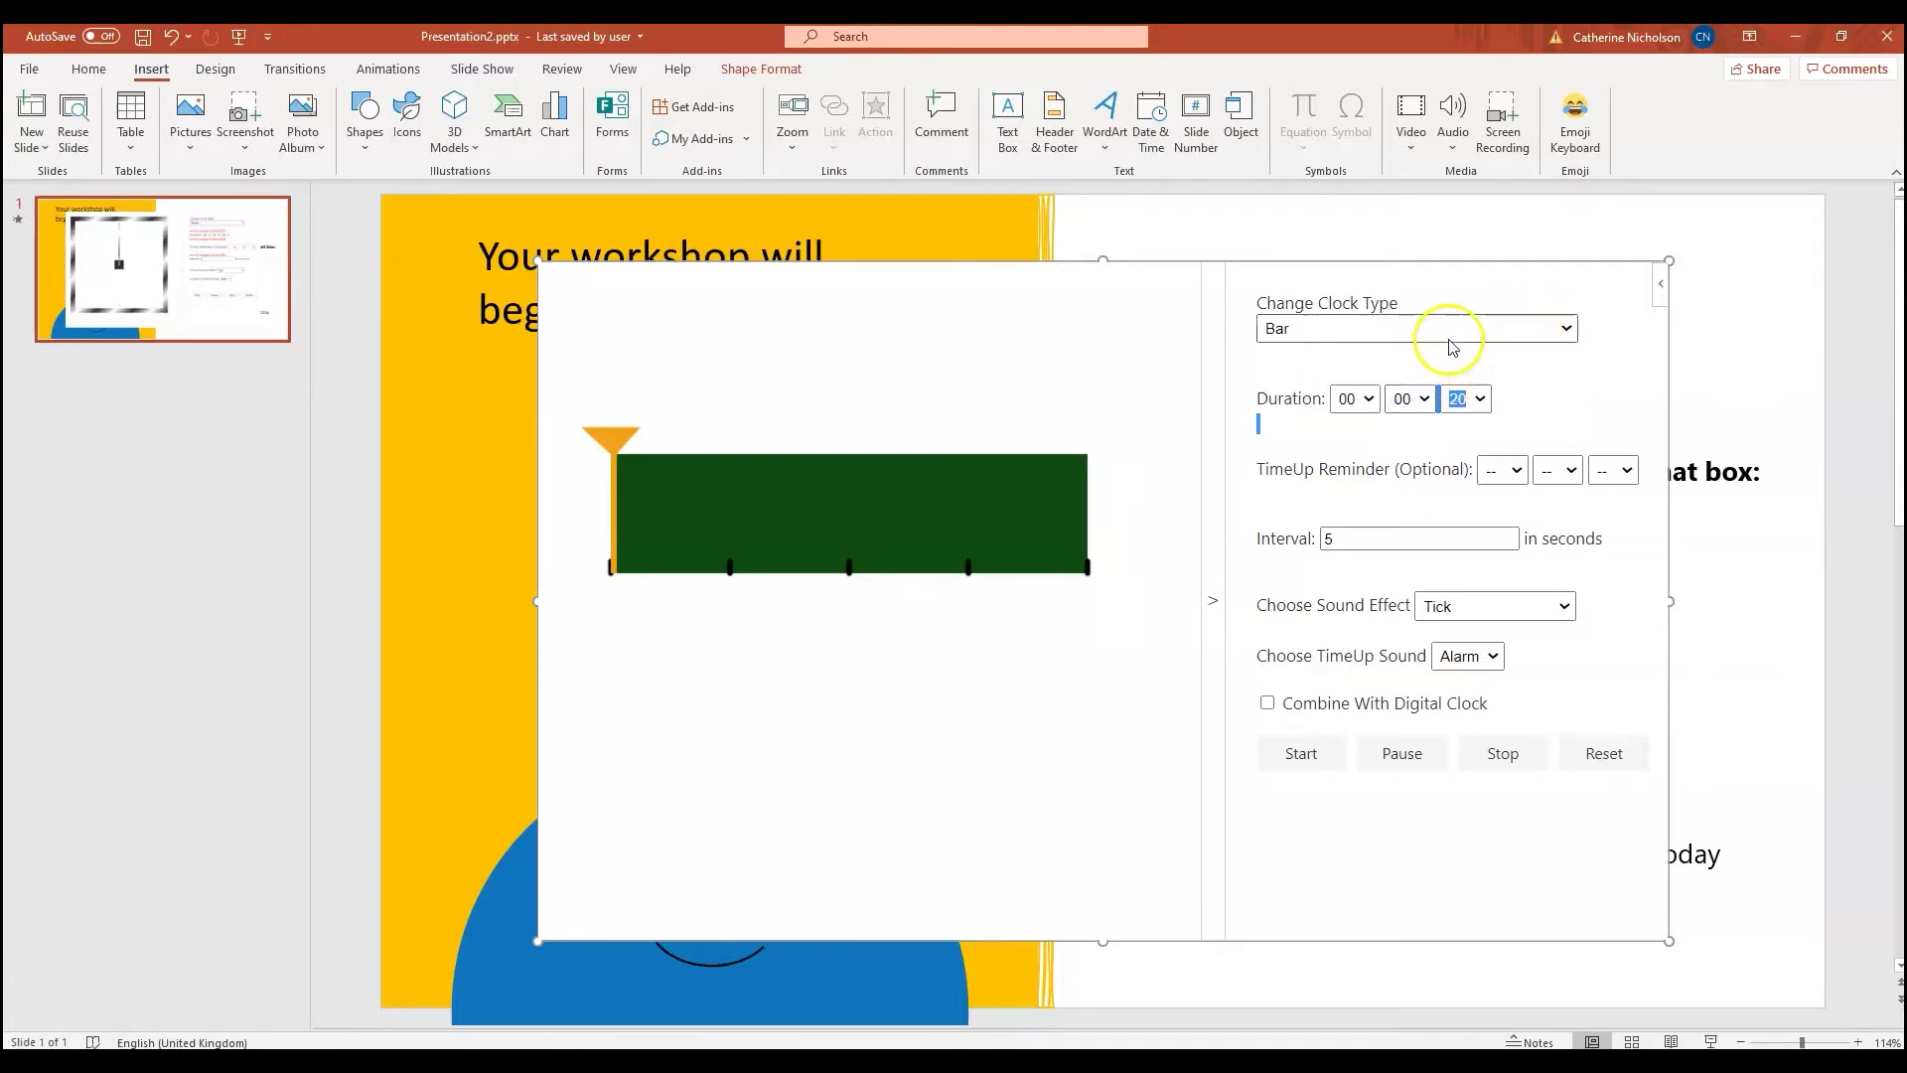
left_click(1359, 404)
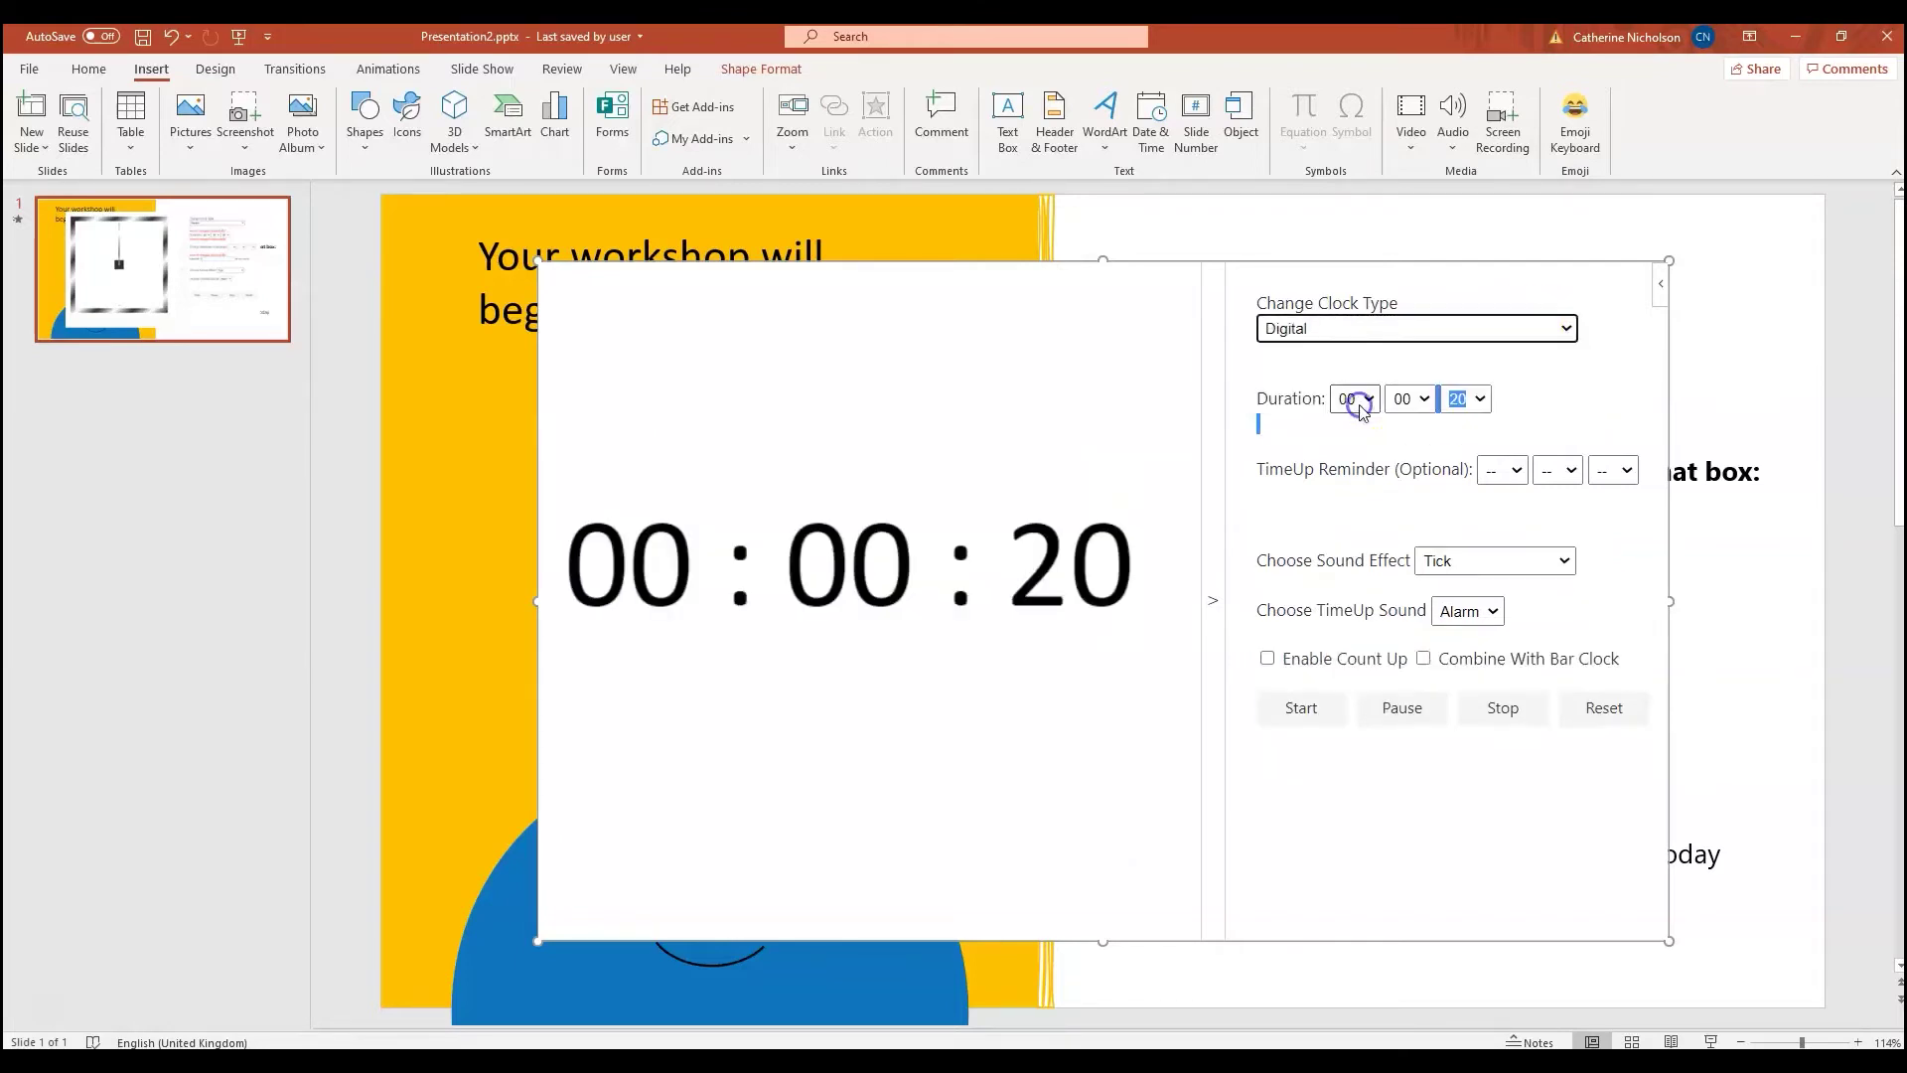
left_click(1416, 399)
left_click(1402, 483)
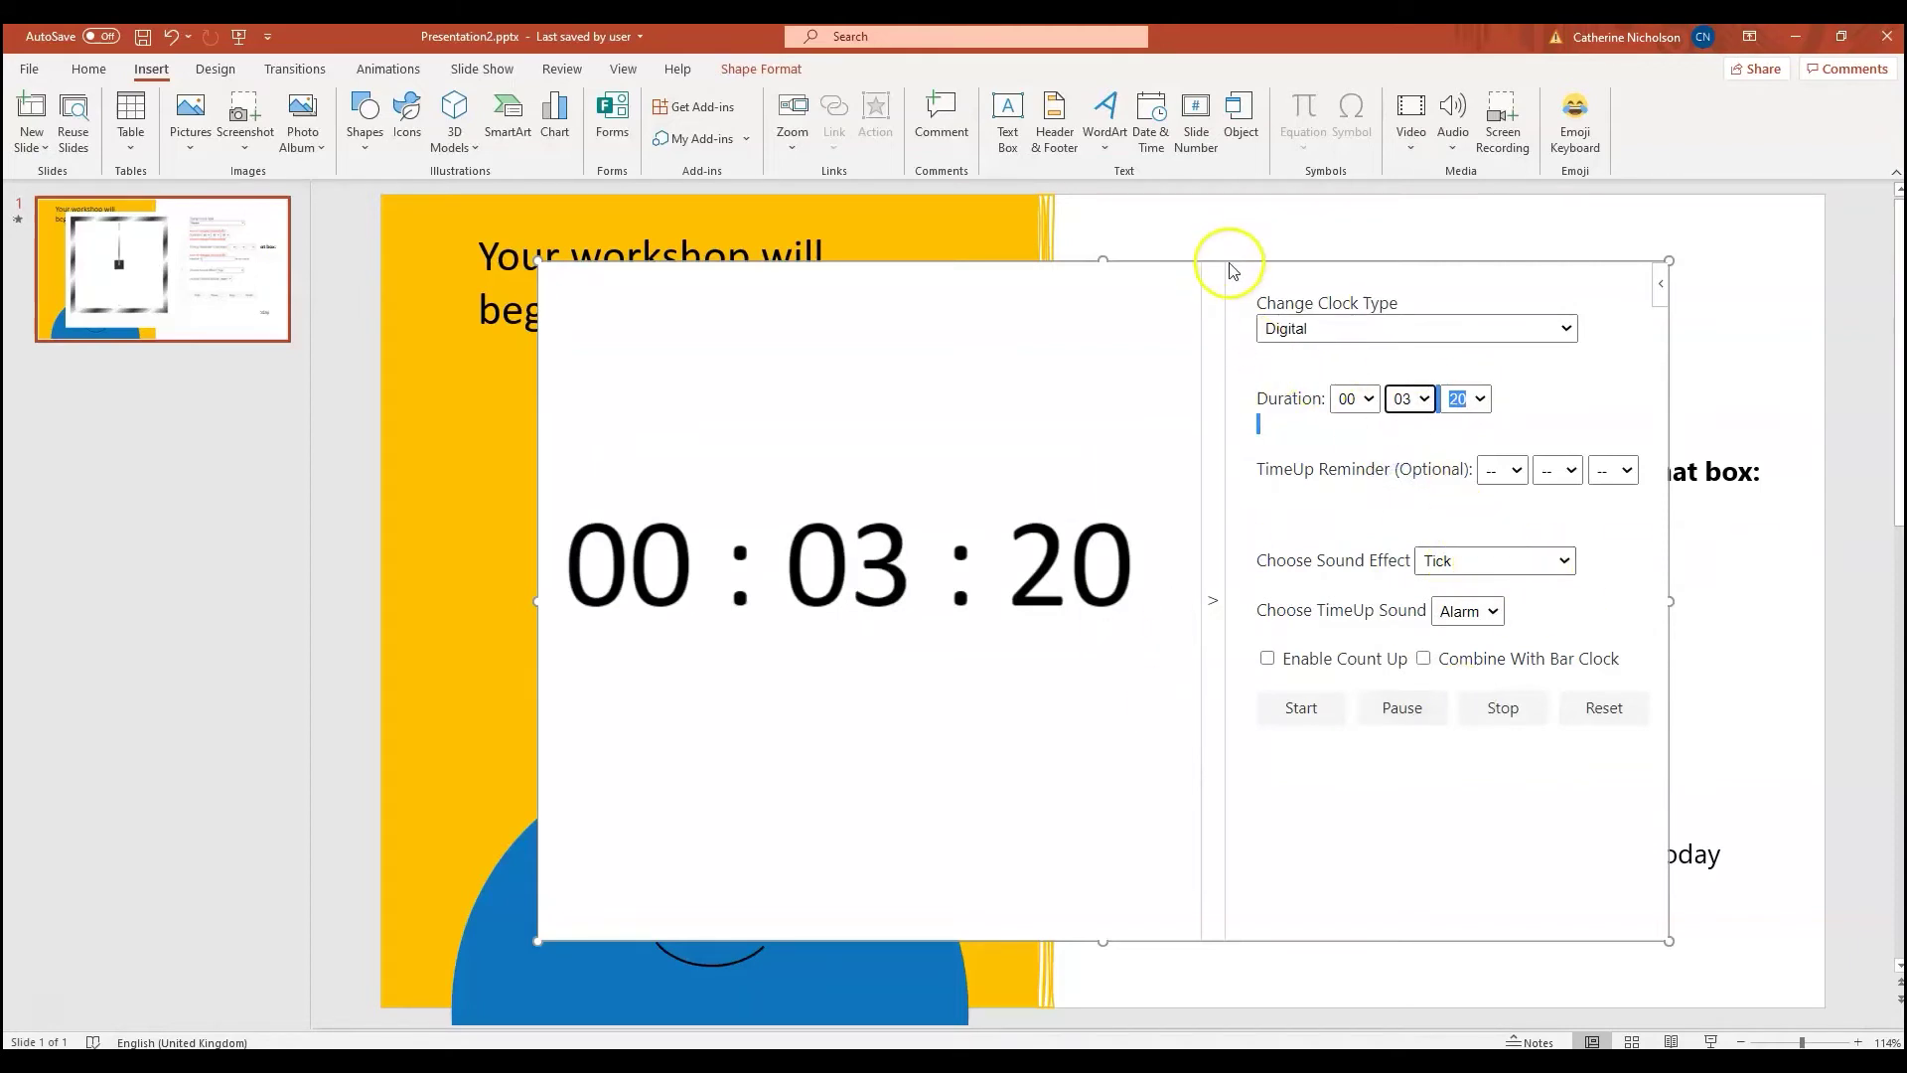
- Hide the timer settings, shrink the timer, and place it under 'Your workshop will begin in...'
key("ctrl+z")
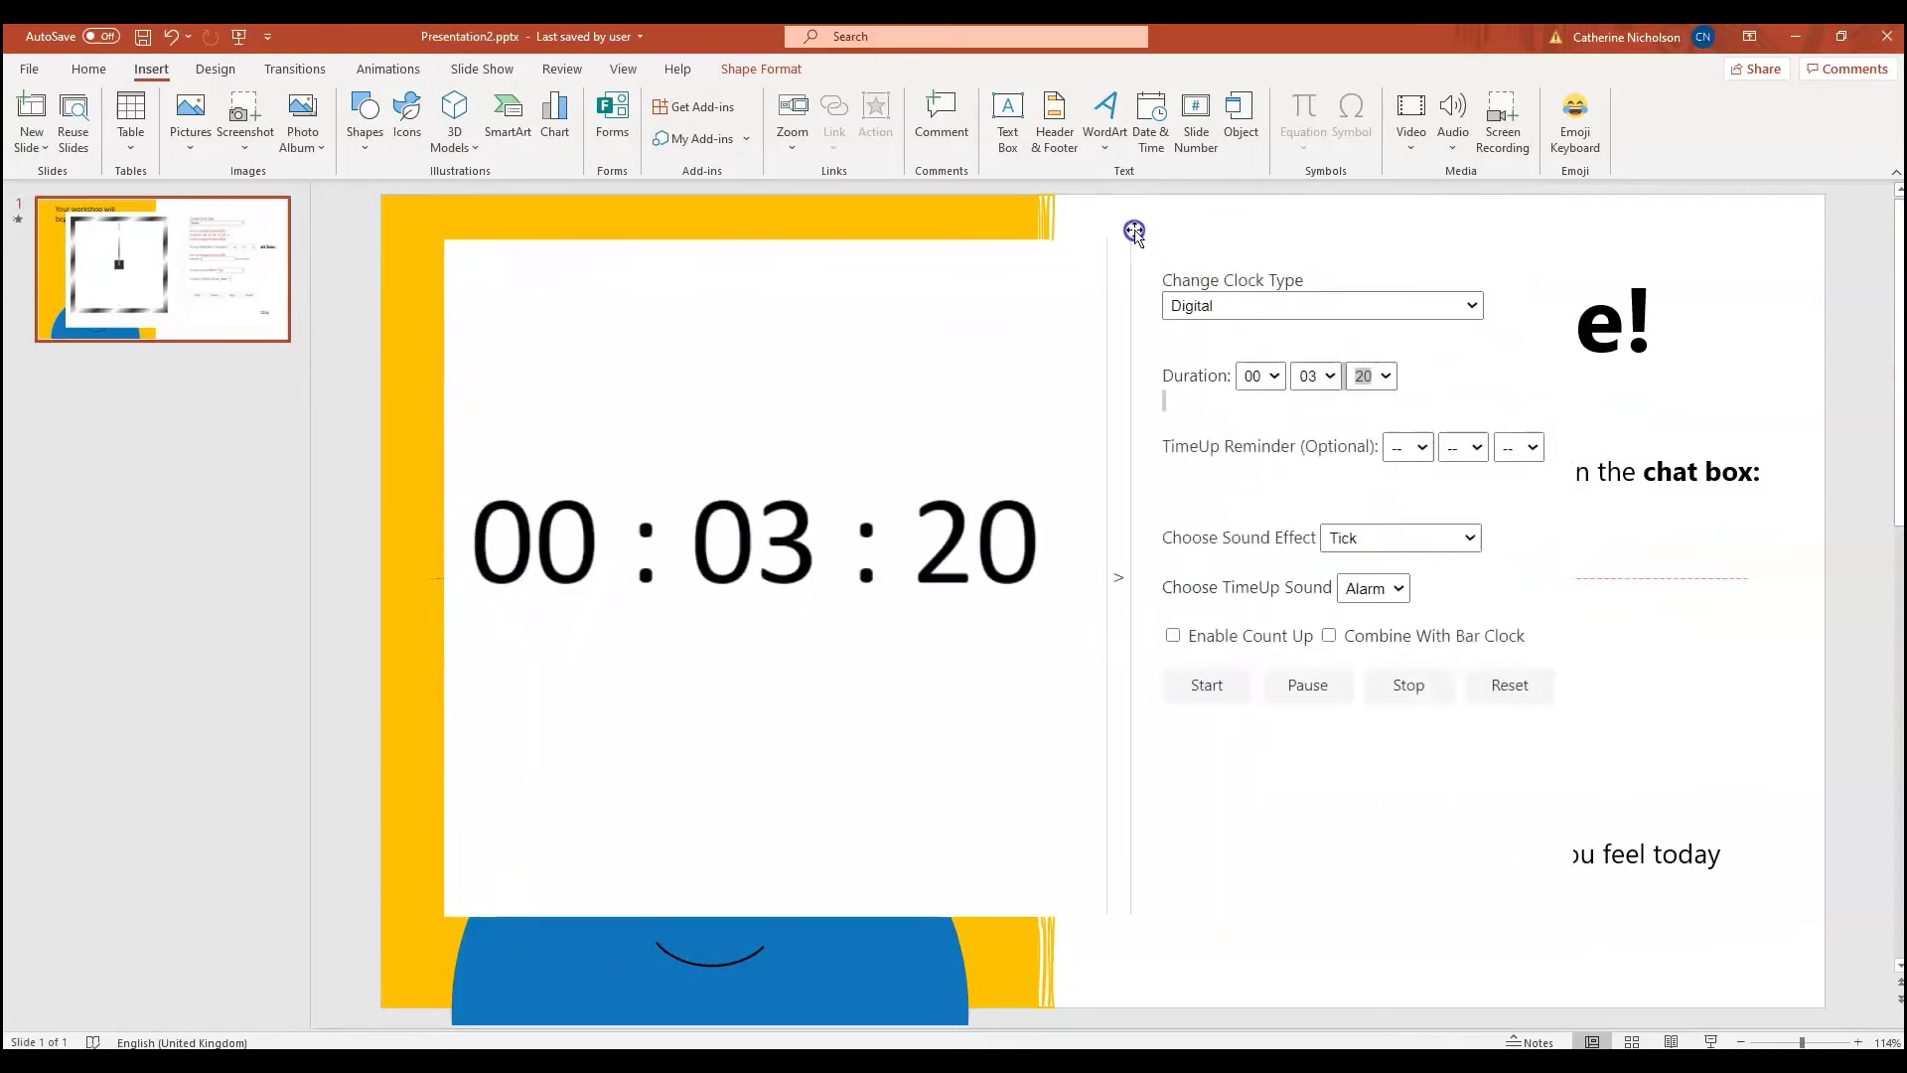
left_click(1129, 581)
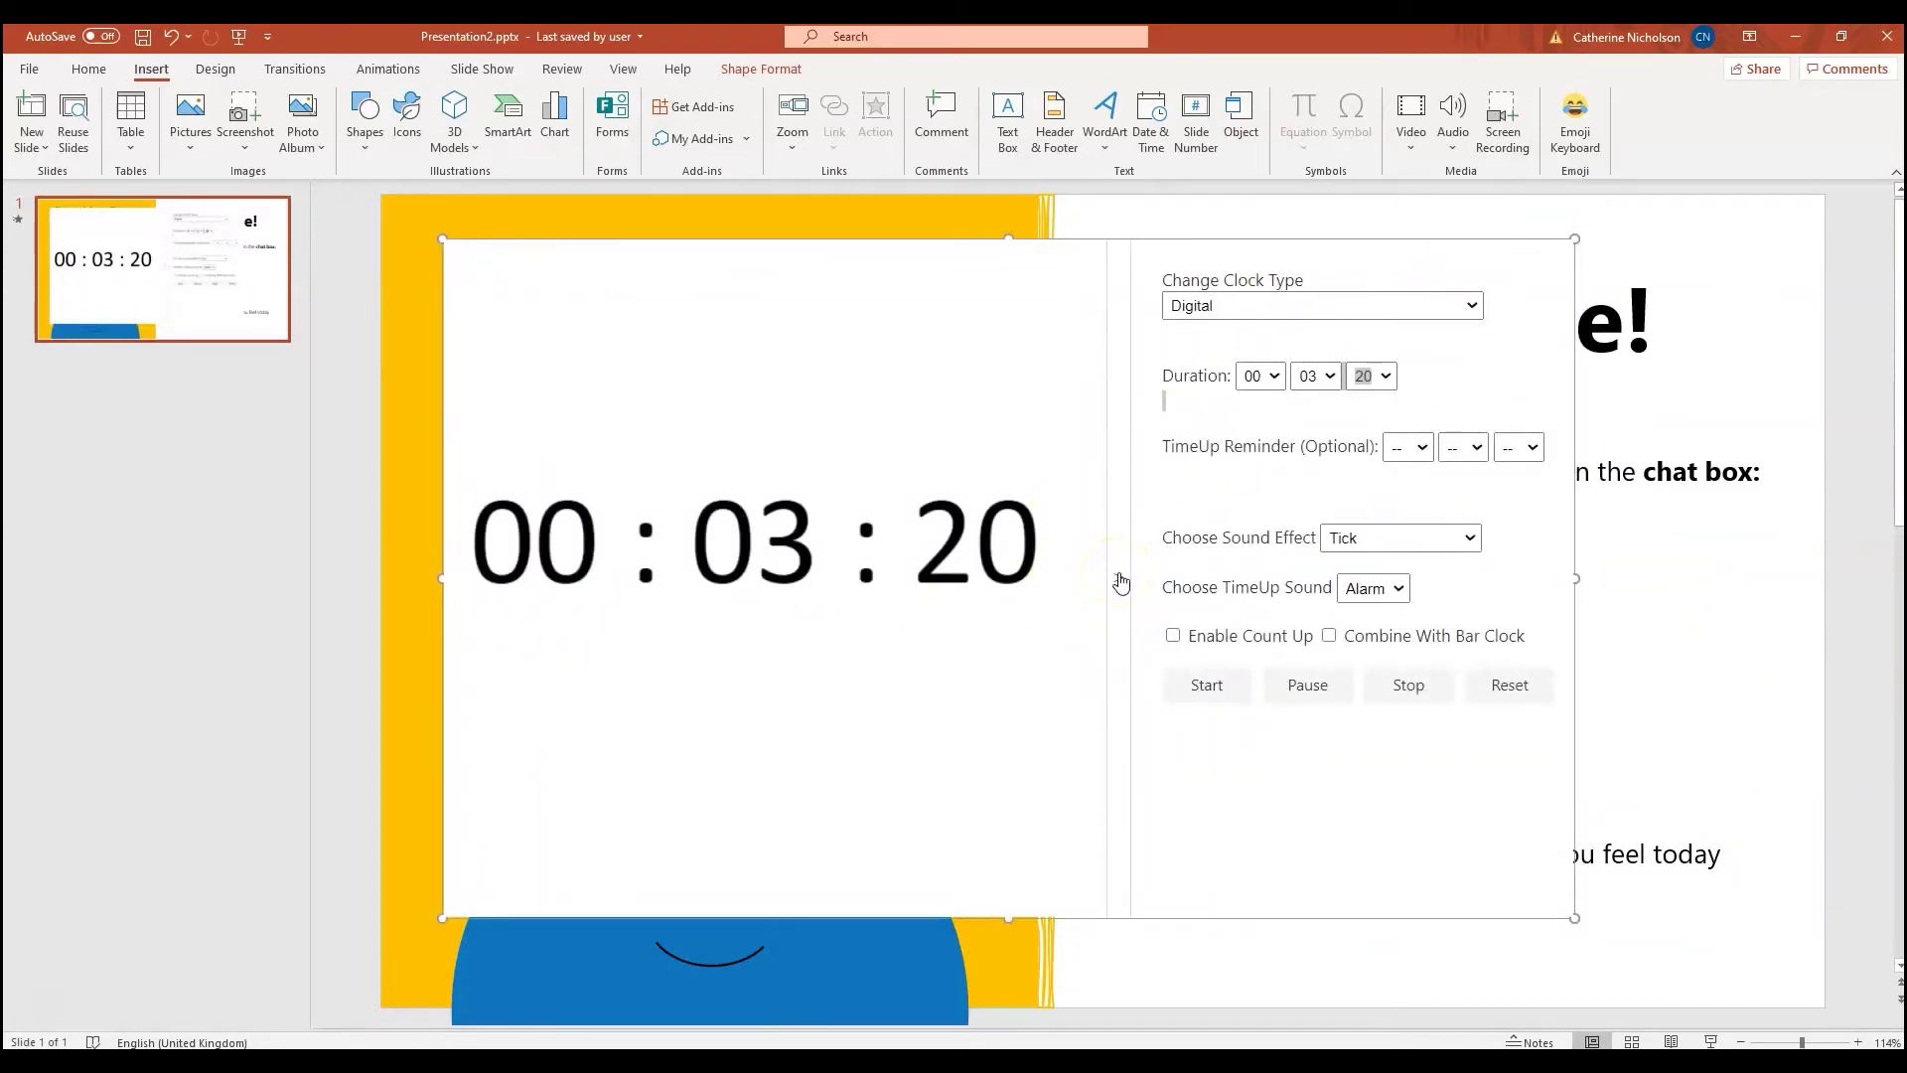
left_click(1121, 582)
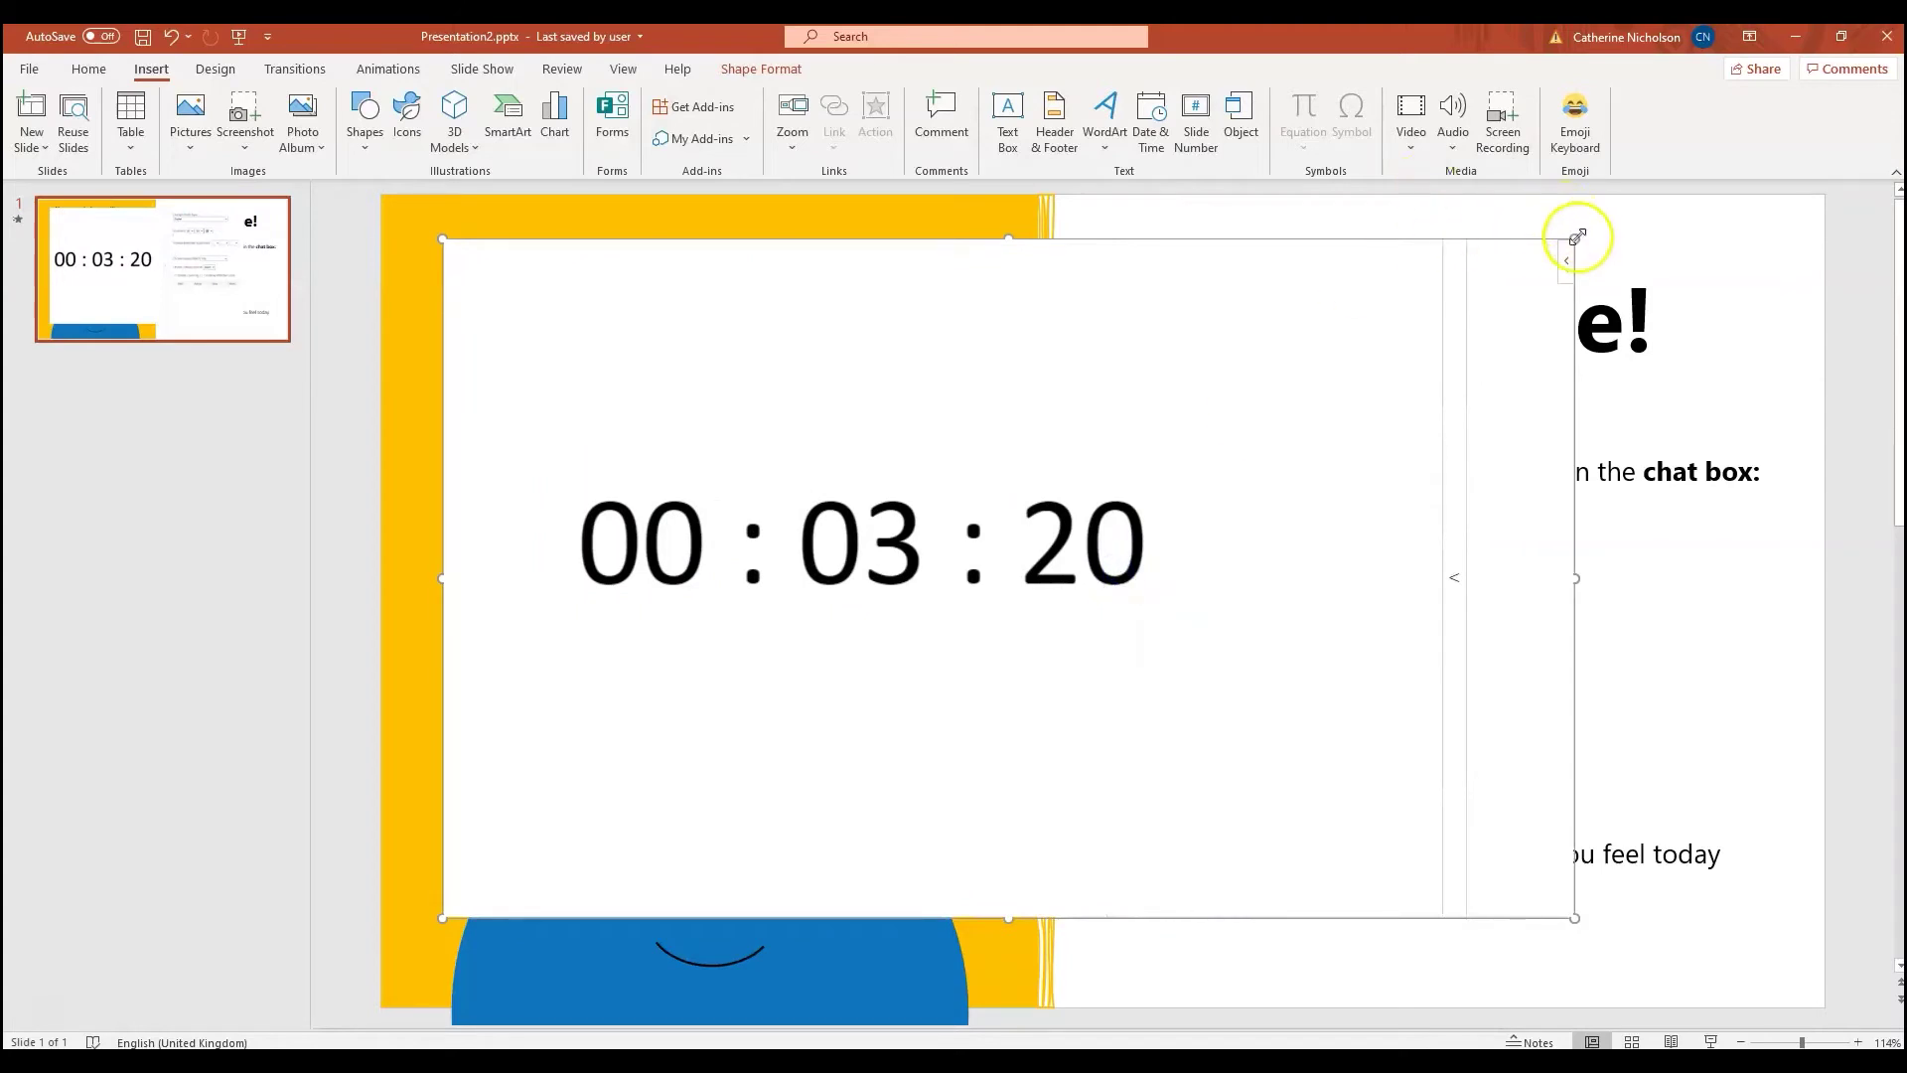
left_click_drag(1574, 238, 1101, 469)
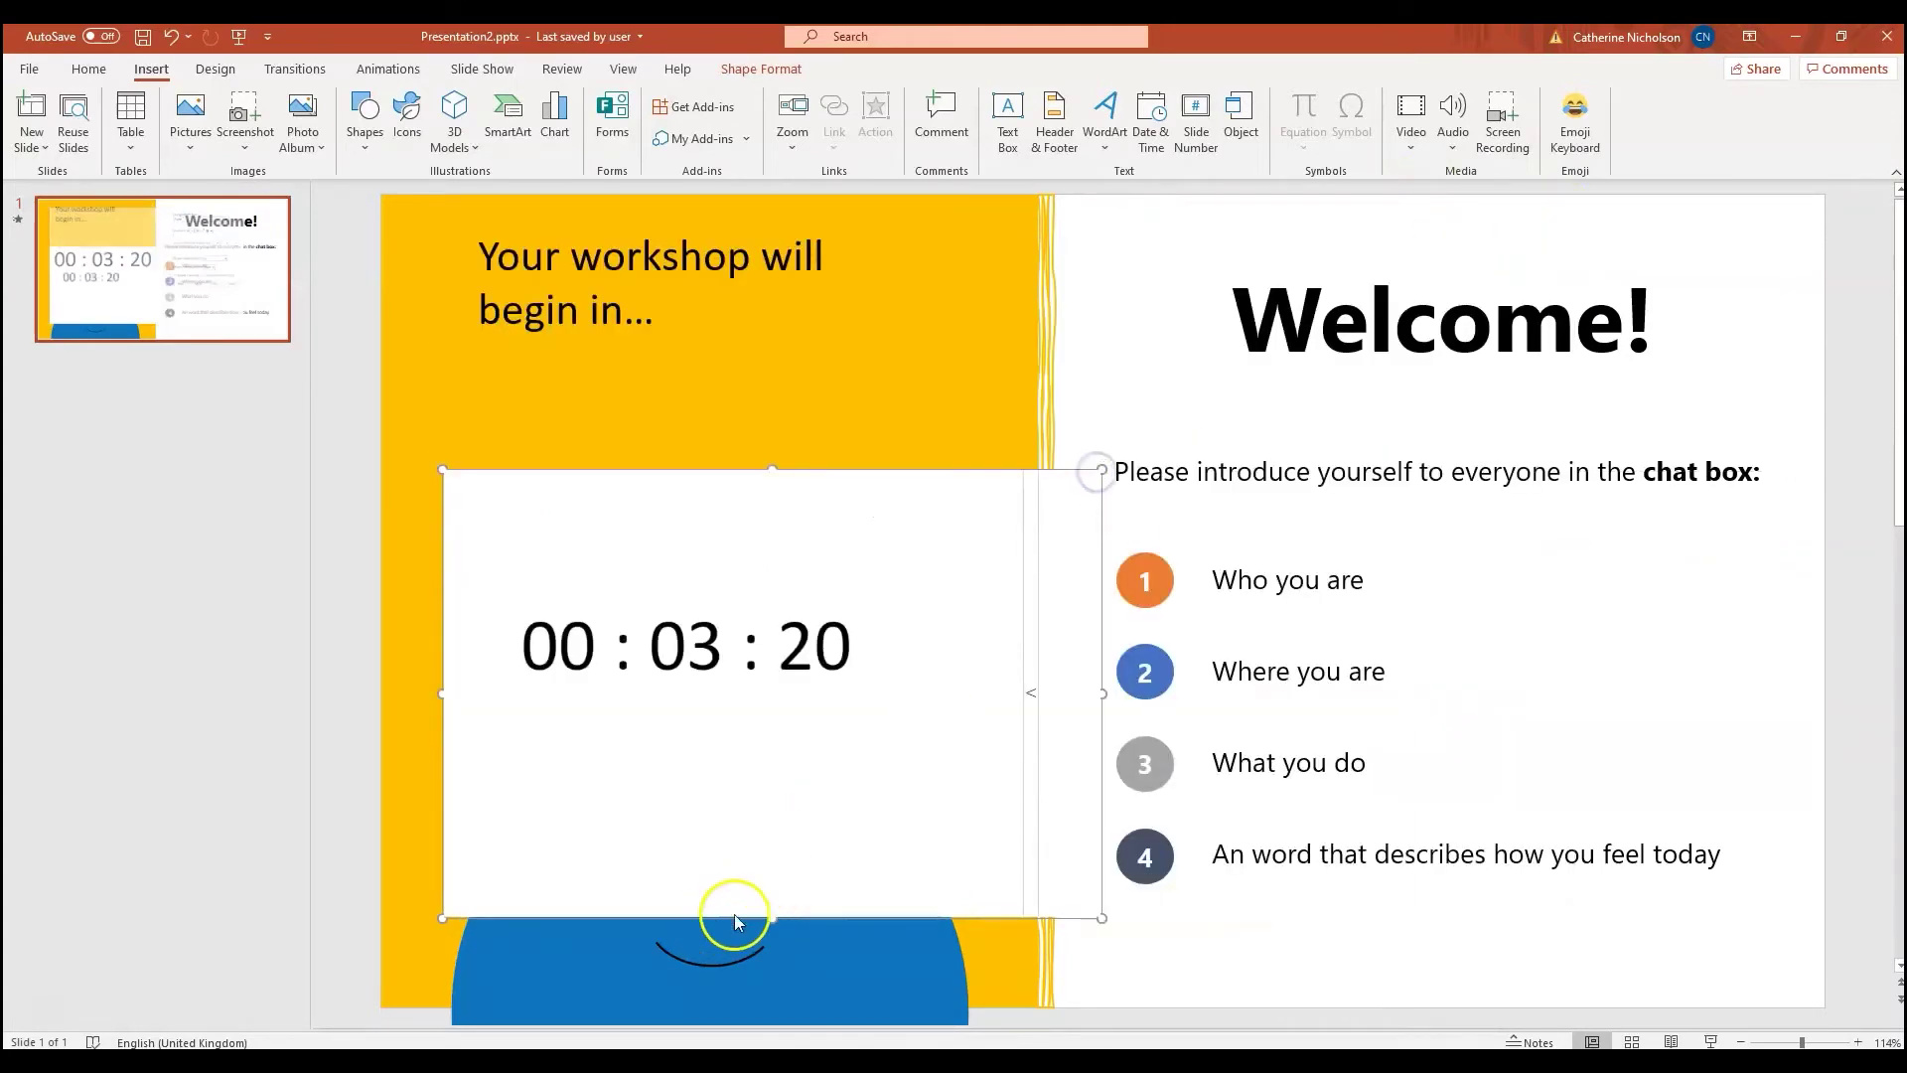
left_click_drag(822, 805, 830, 771)
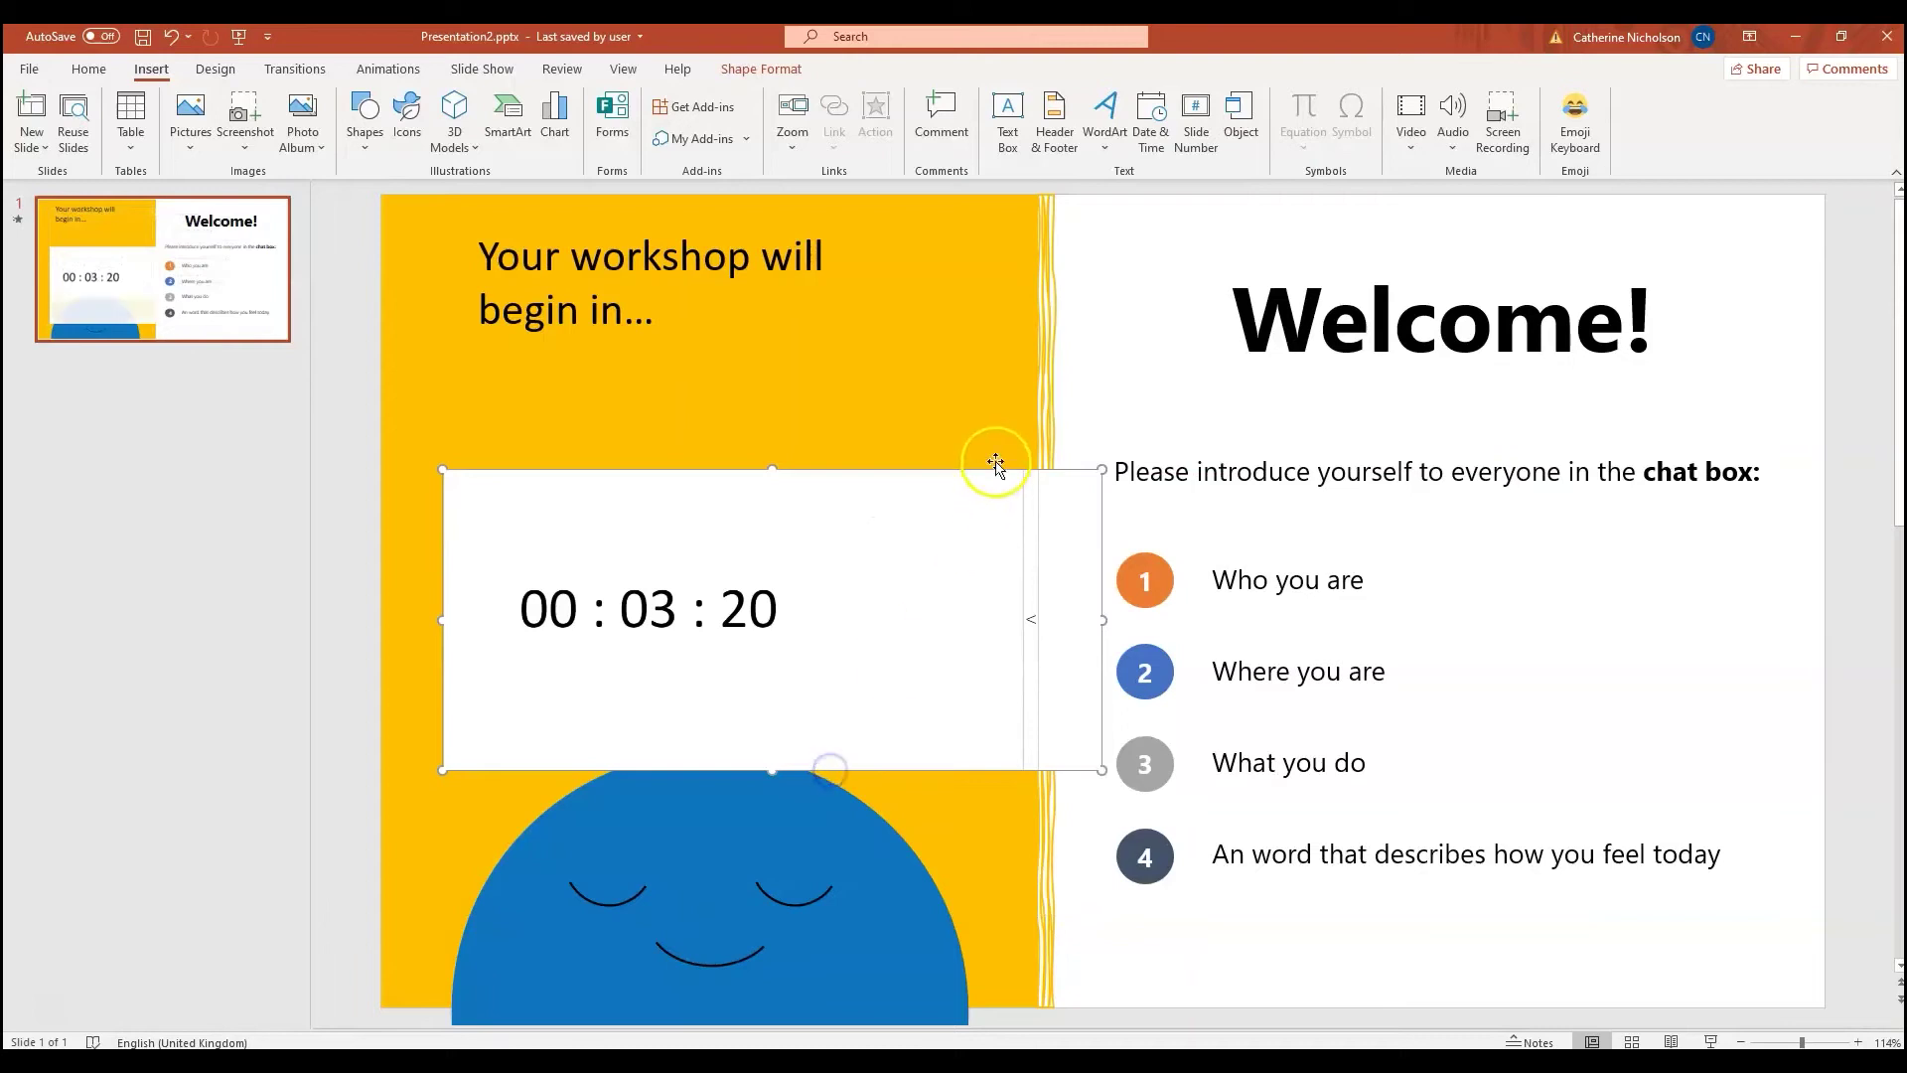
left_click_drag(990, 472, 934, 373)
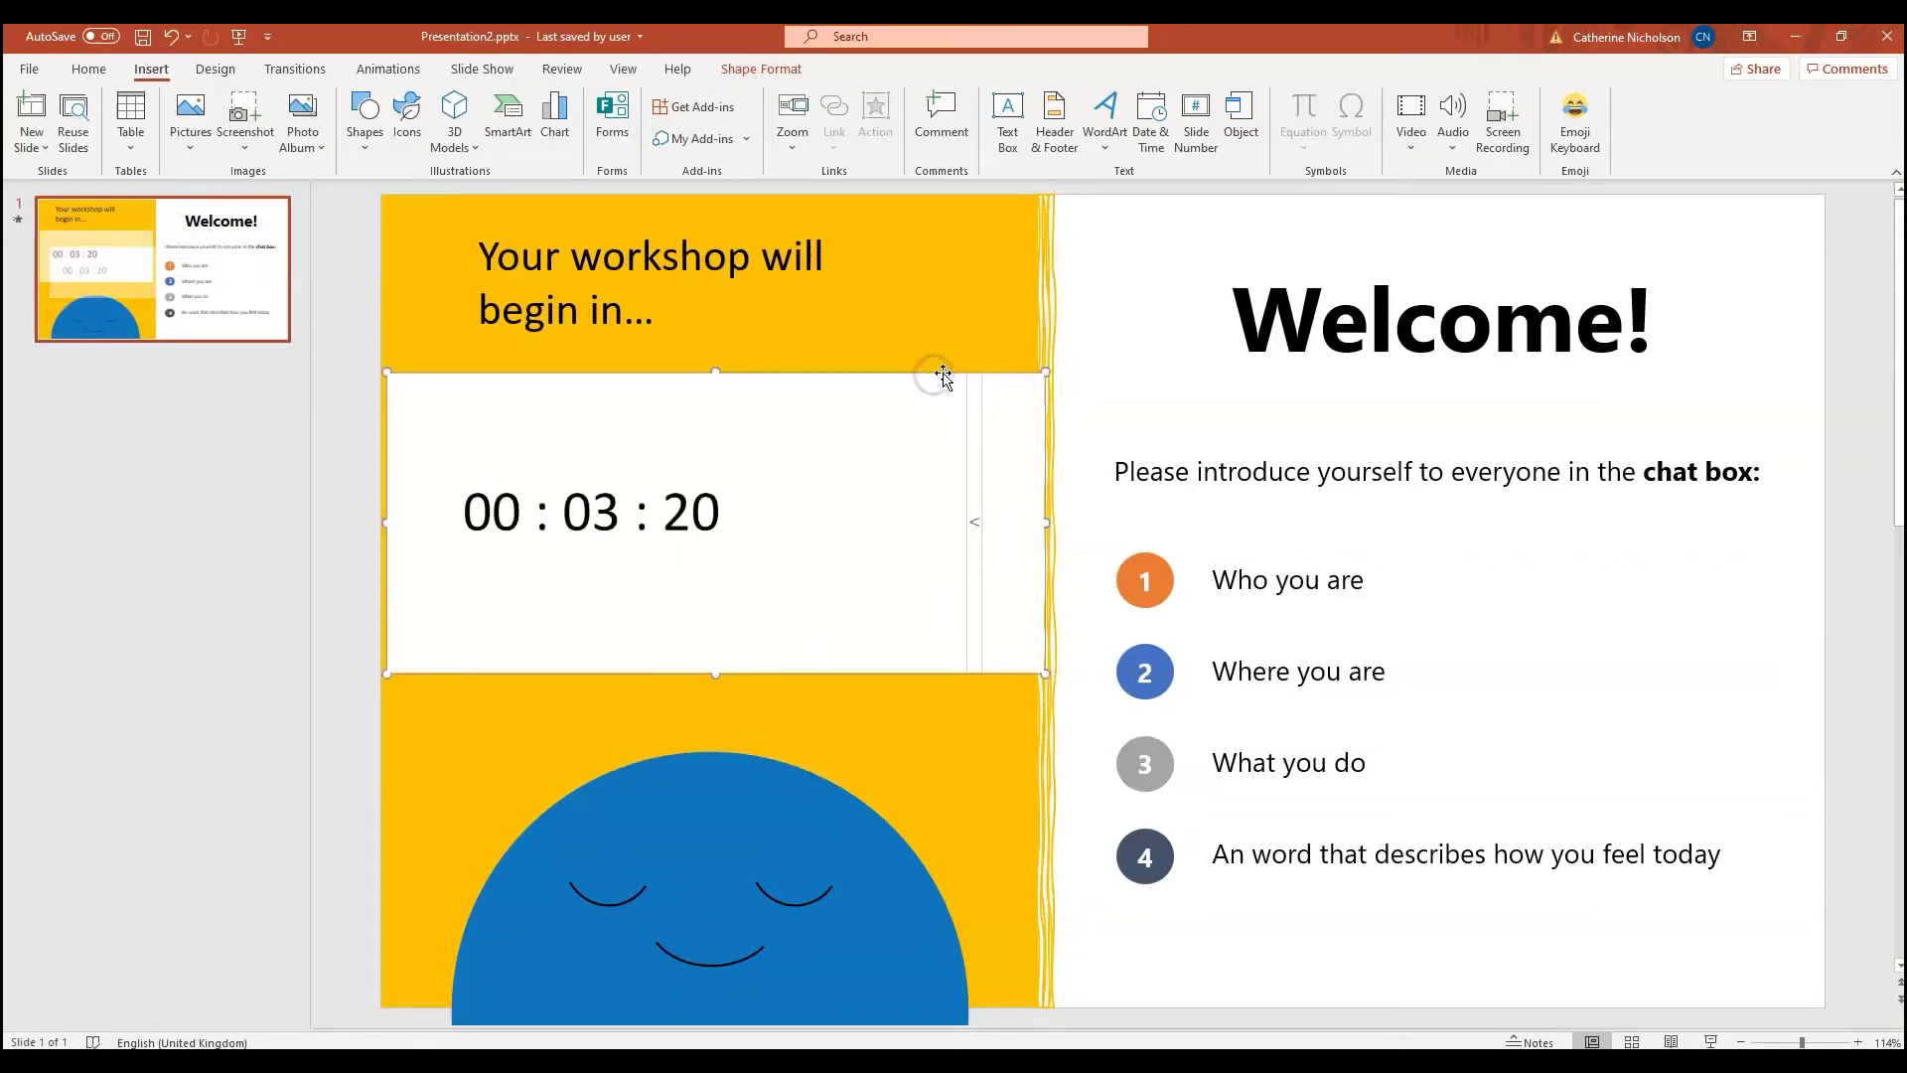
- Reopen the timer settings and bring up iTunes with the track 'Zoom' from 'Breakin' Out'
left_click(976, 524)
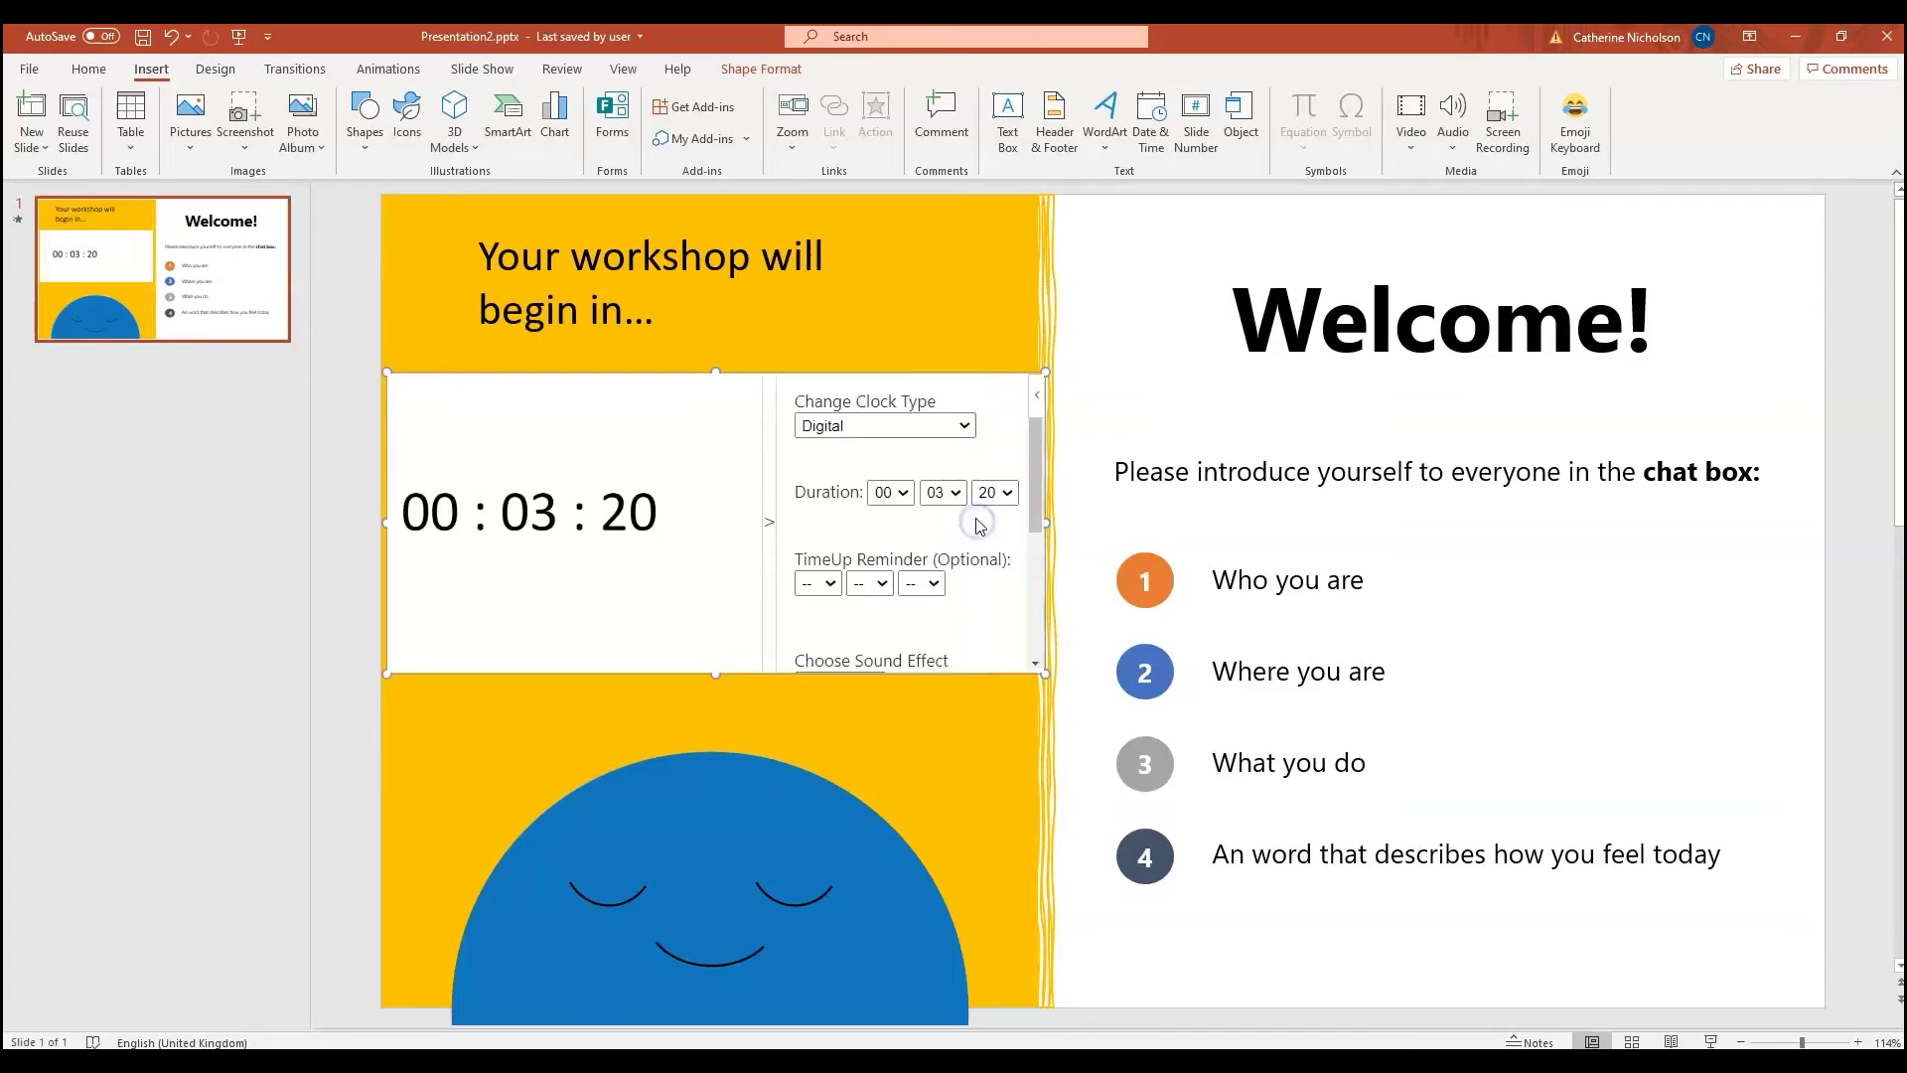
scroll(977, 522, "down", 3)
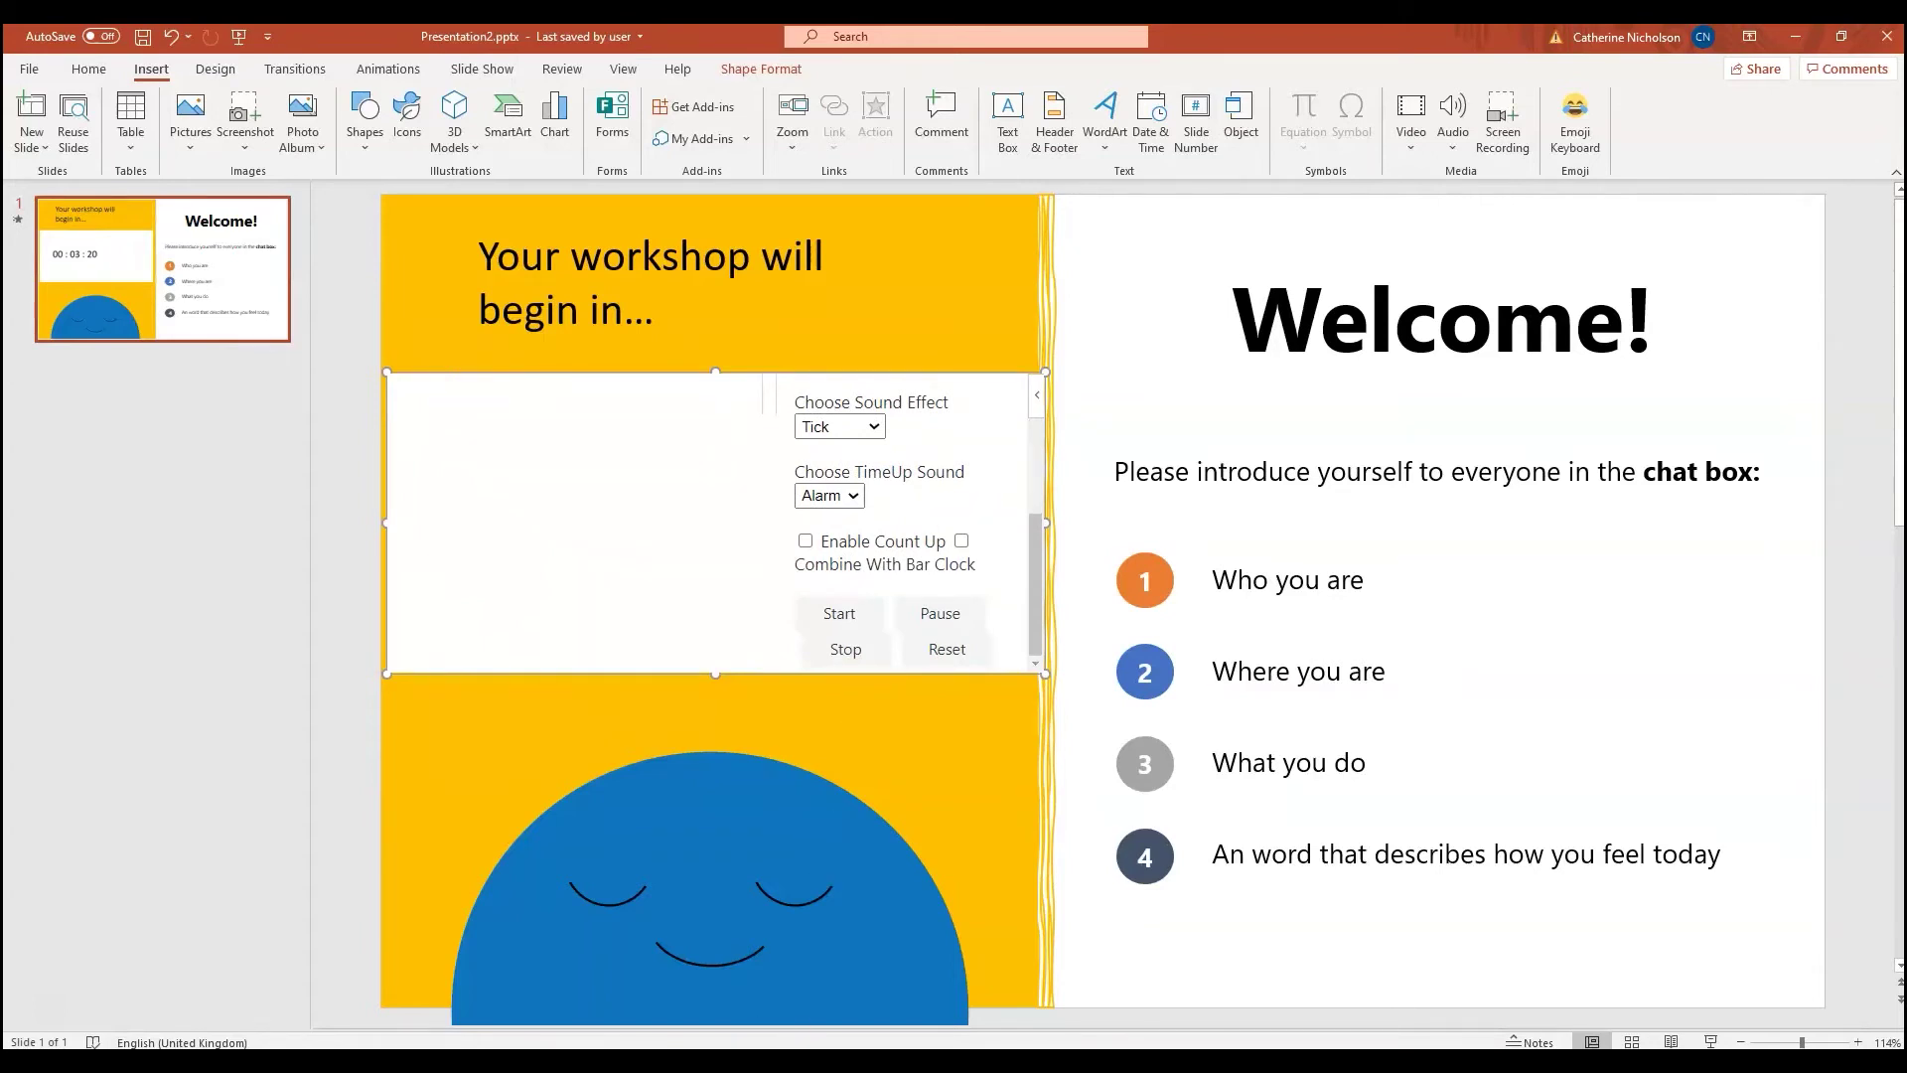
mouse_move(709, 1061)
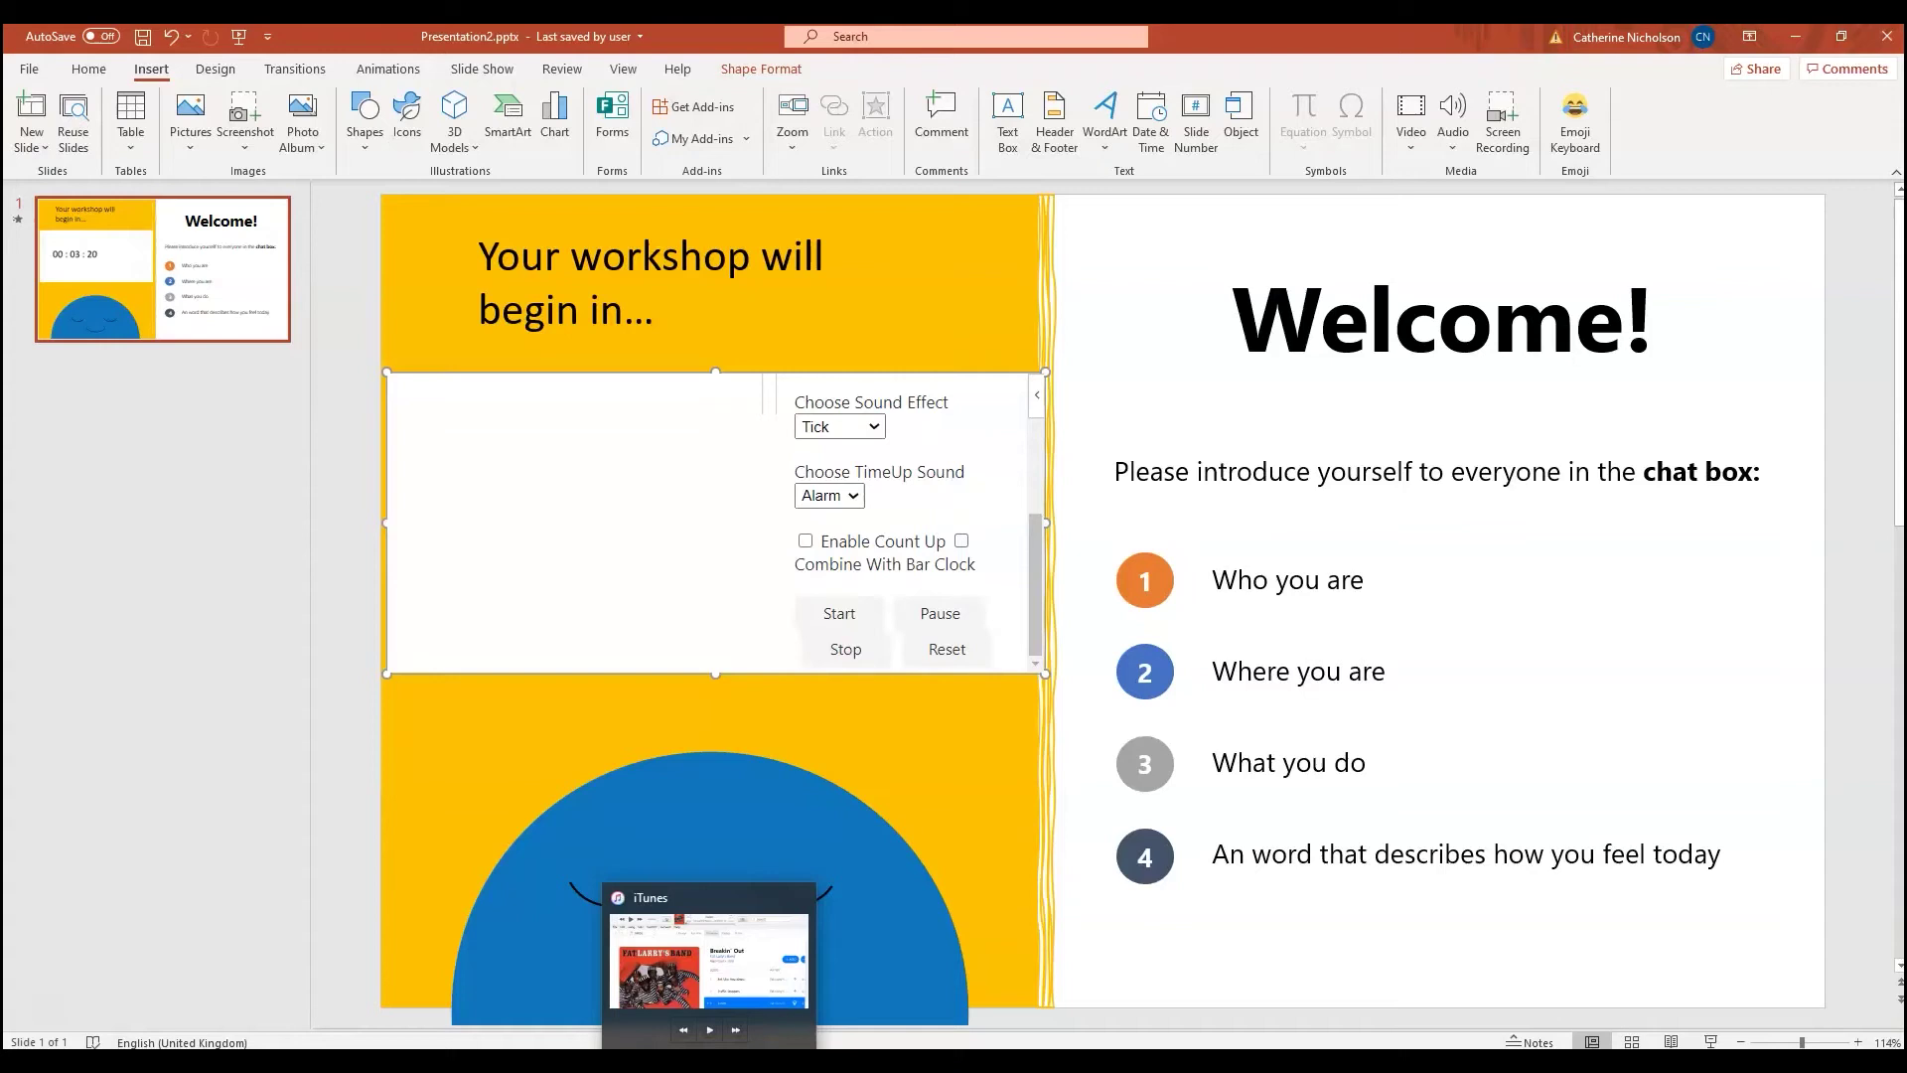
left_click(709, 1061)
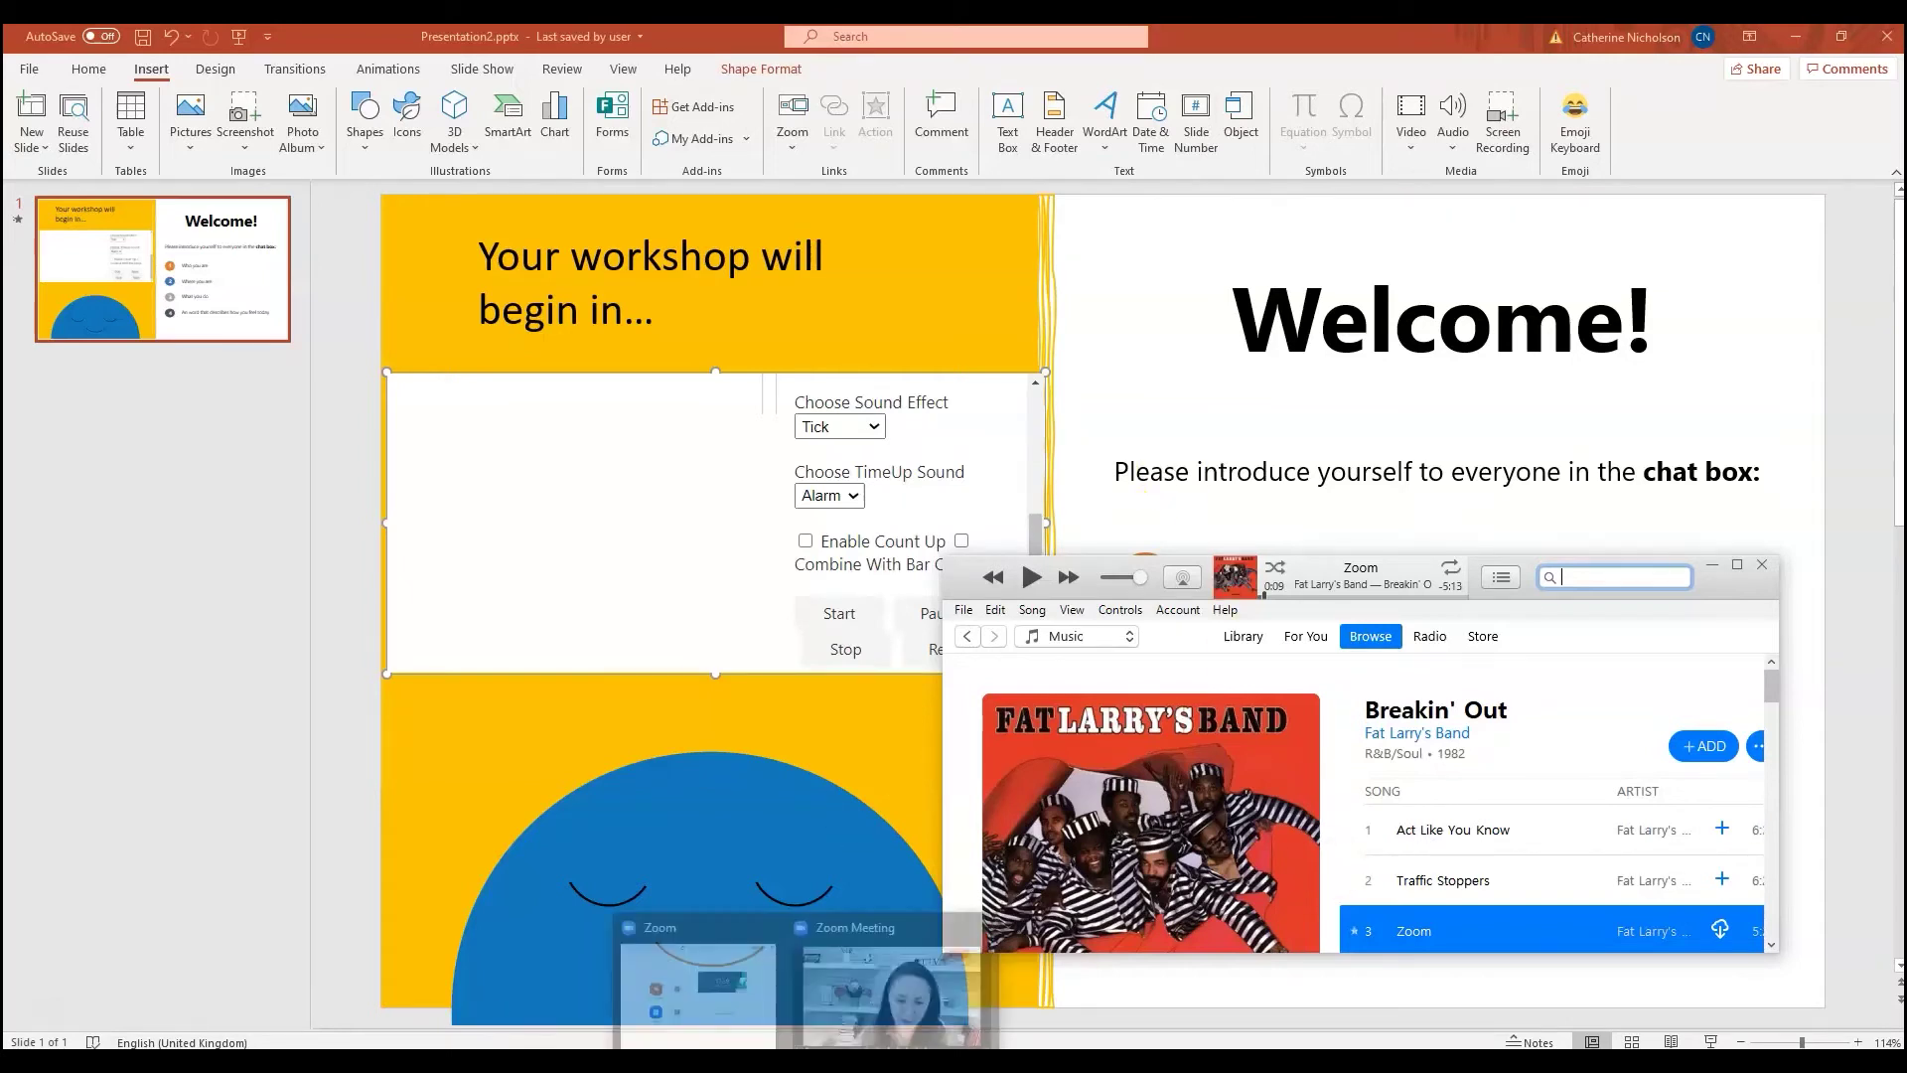
- Share the Presentation2.pptx window in Zoom with Share sound turned on
left_click(864, 976)
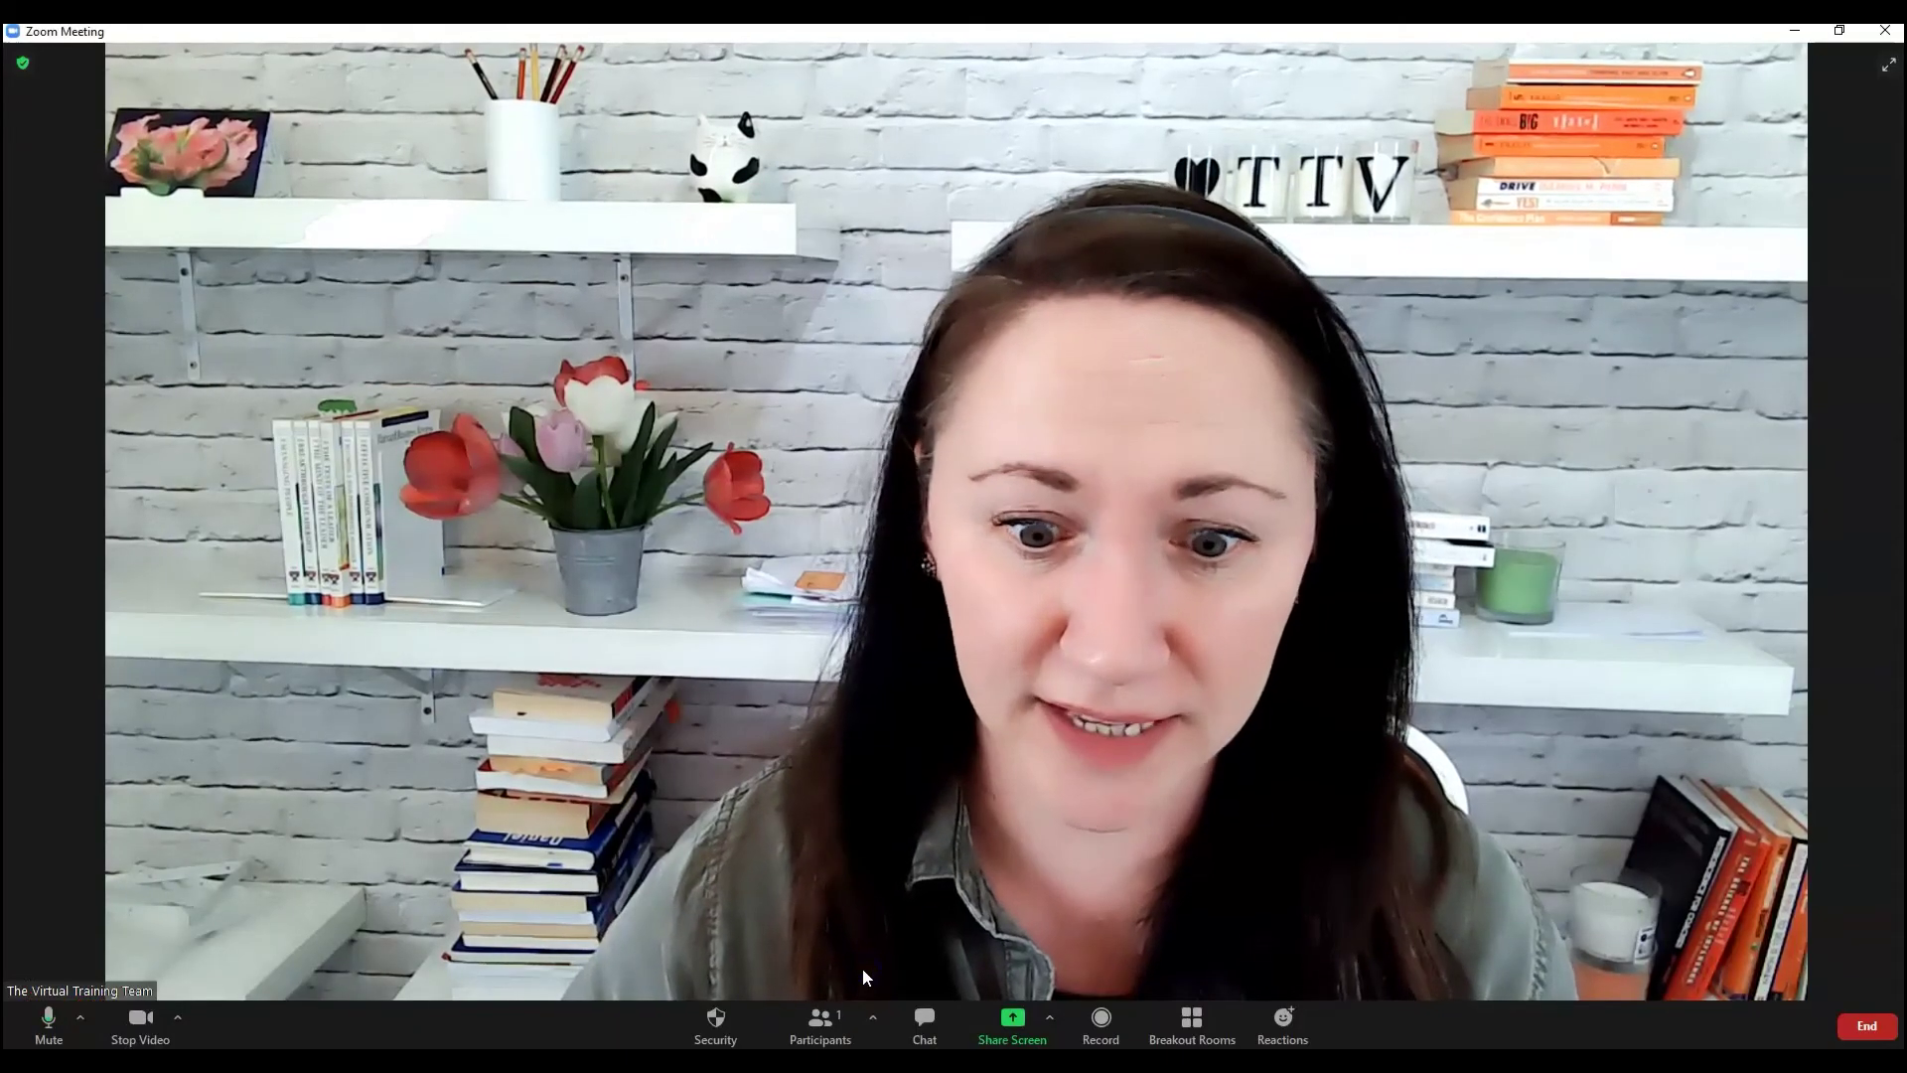
left_click(1010, 1020)
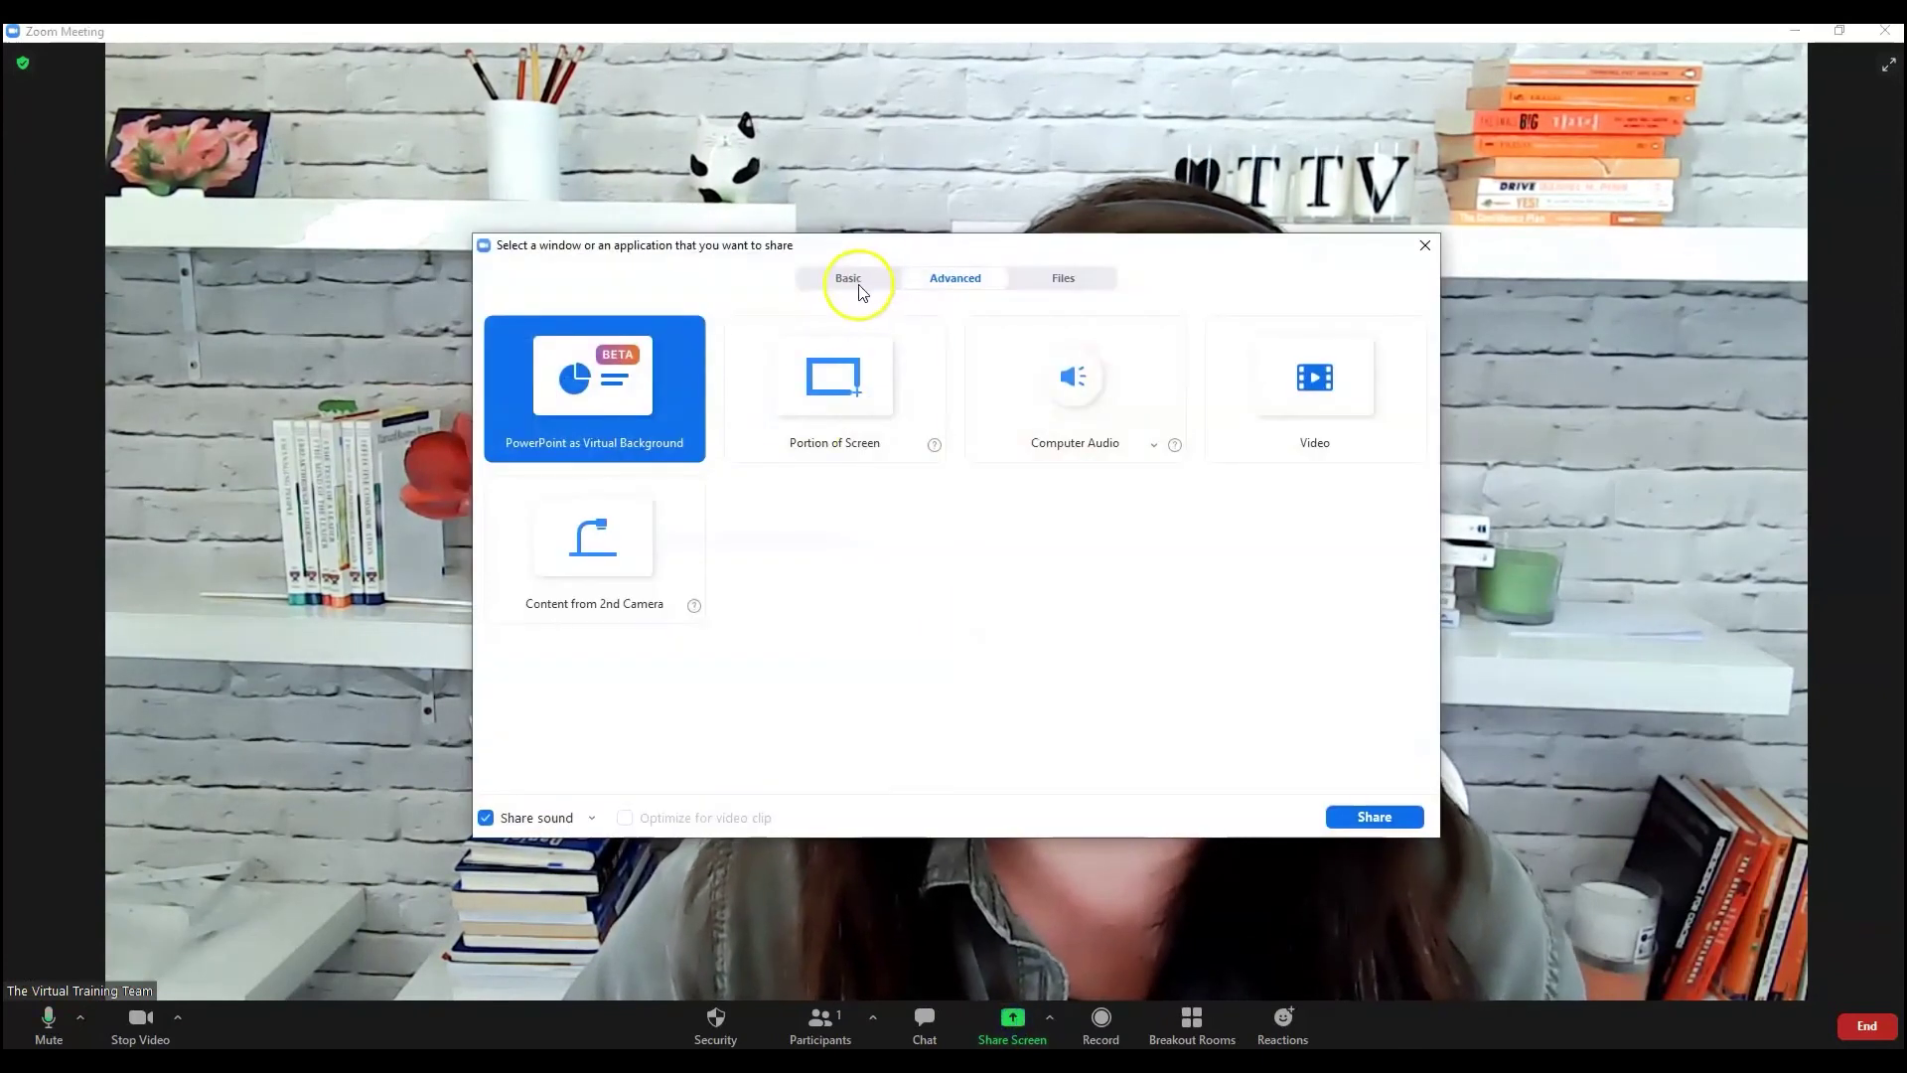
left_click(848, 278)
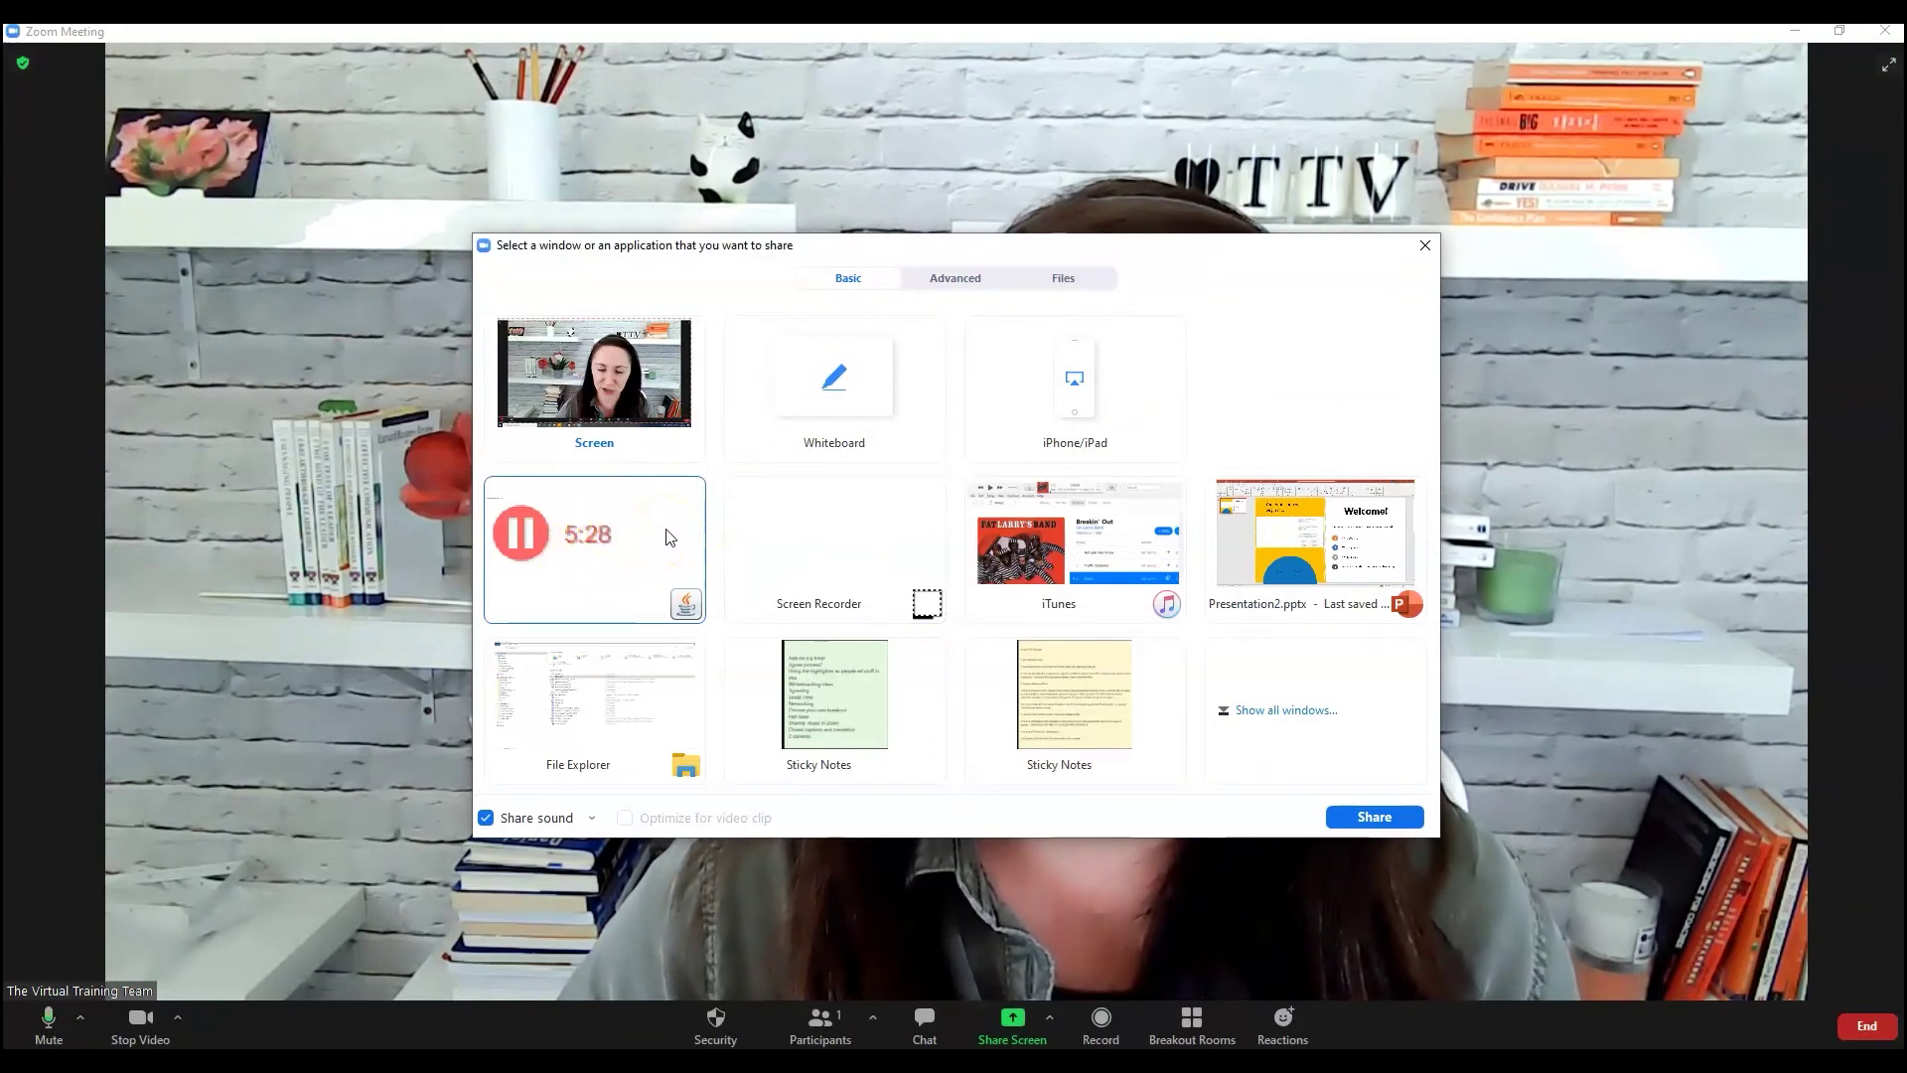
left_click(593, 584)
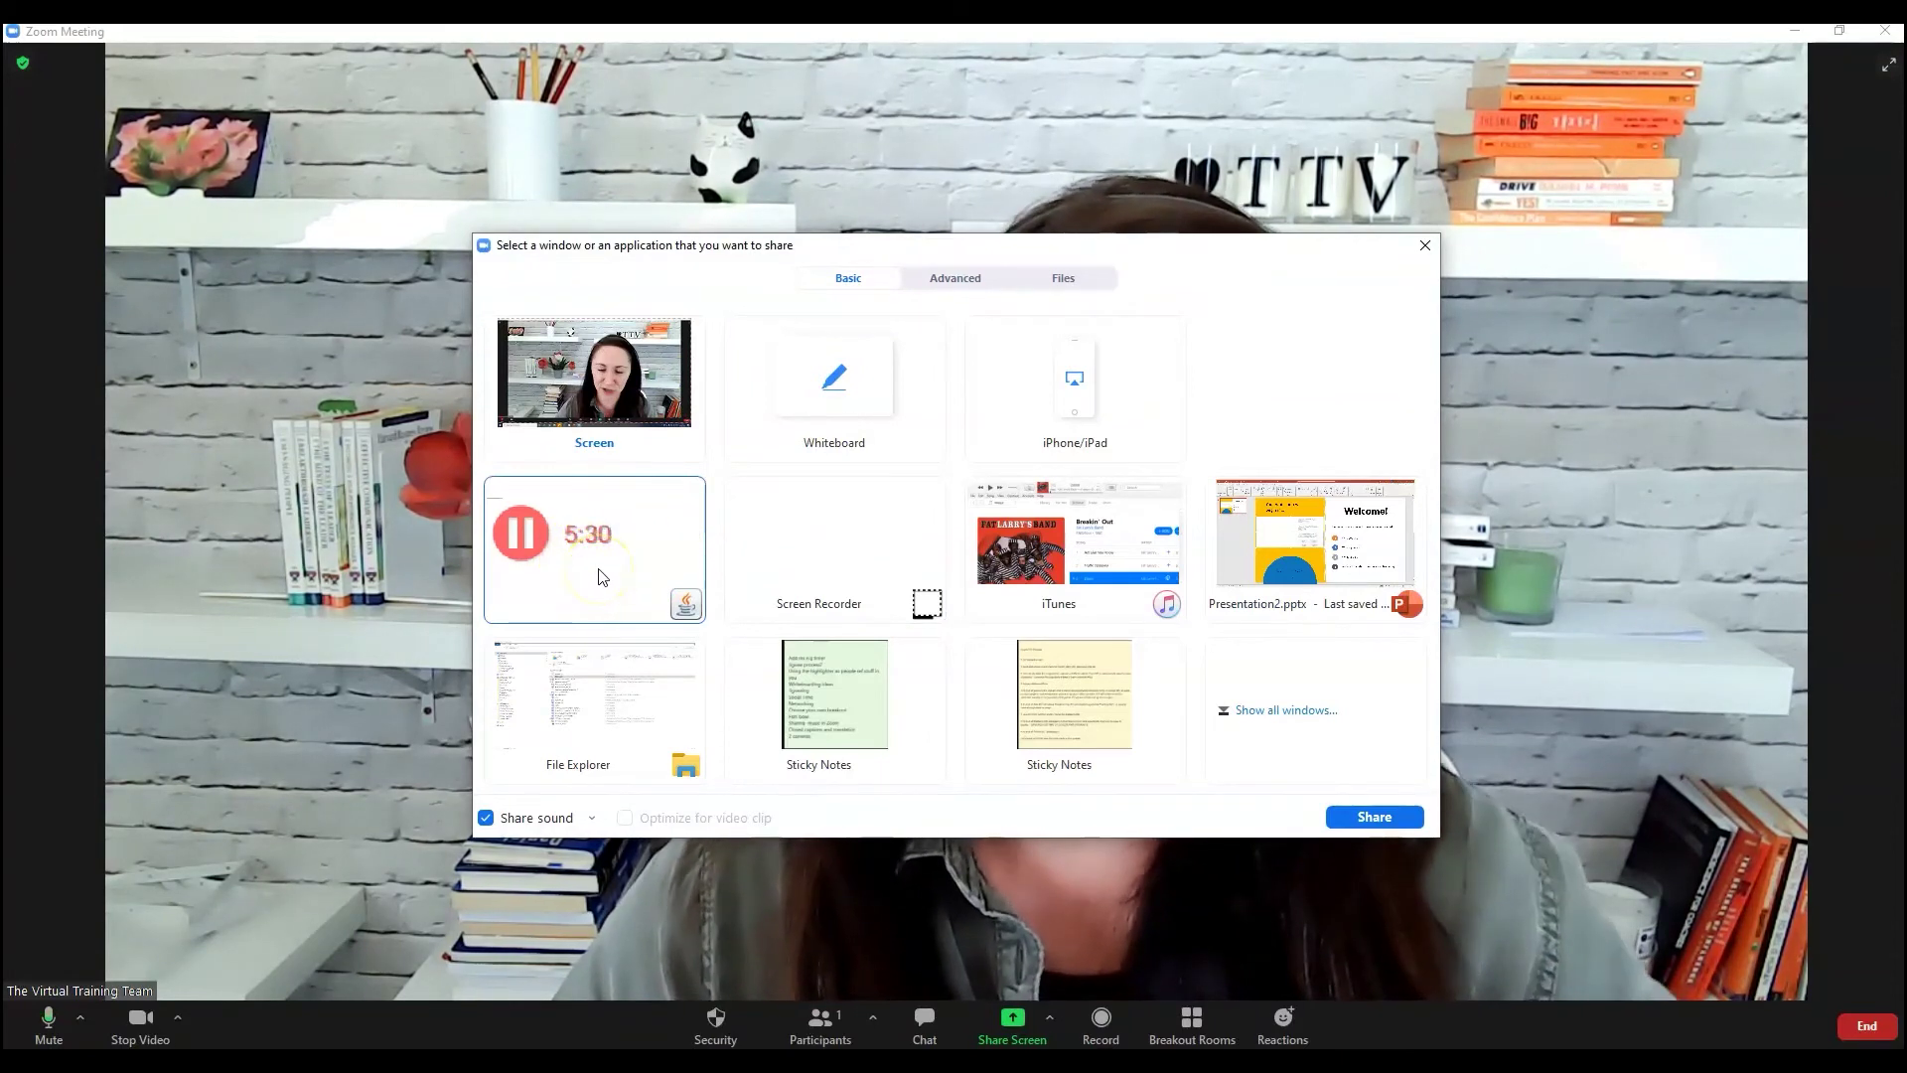
left_click(446, 820)
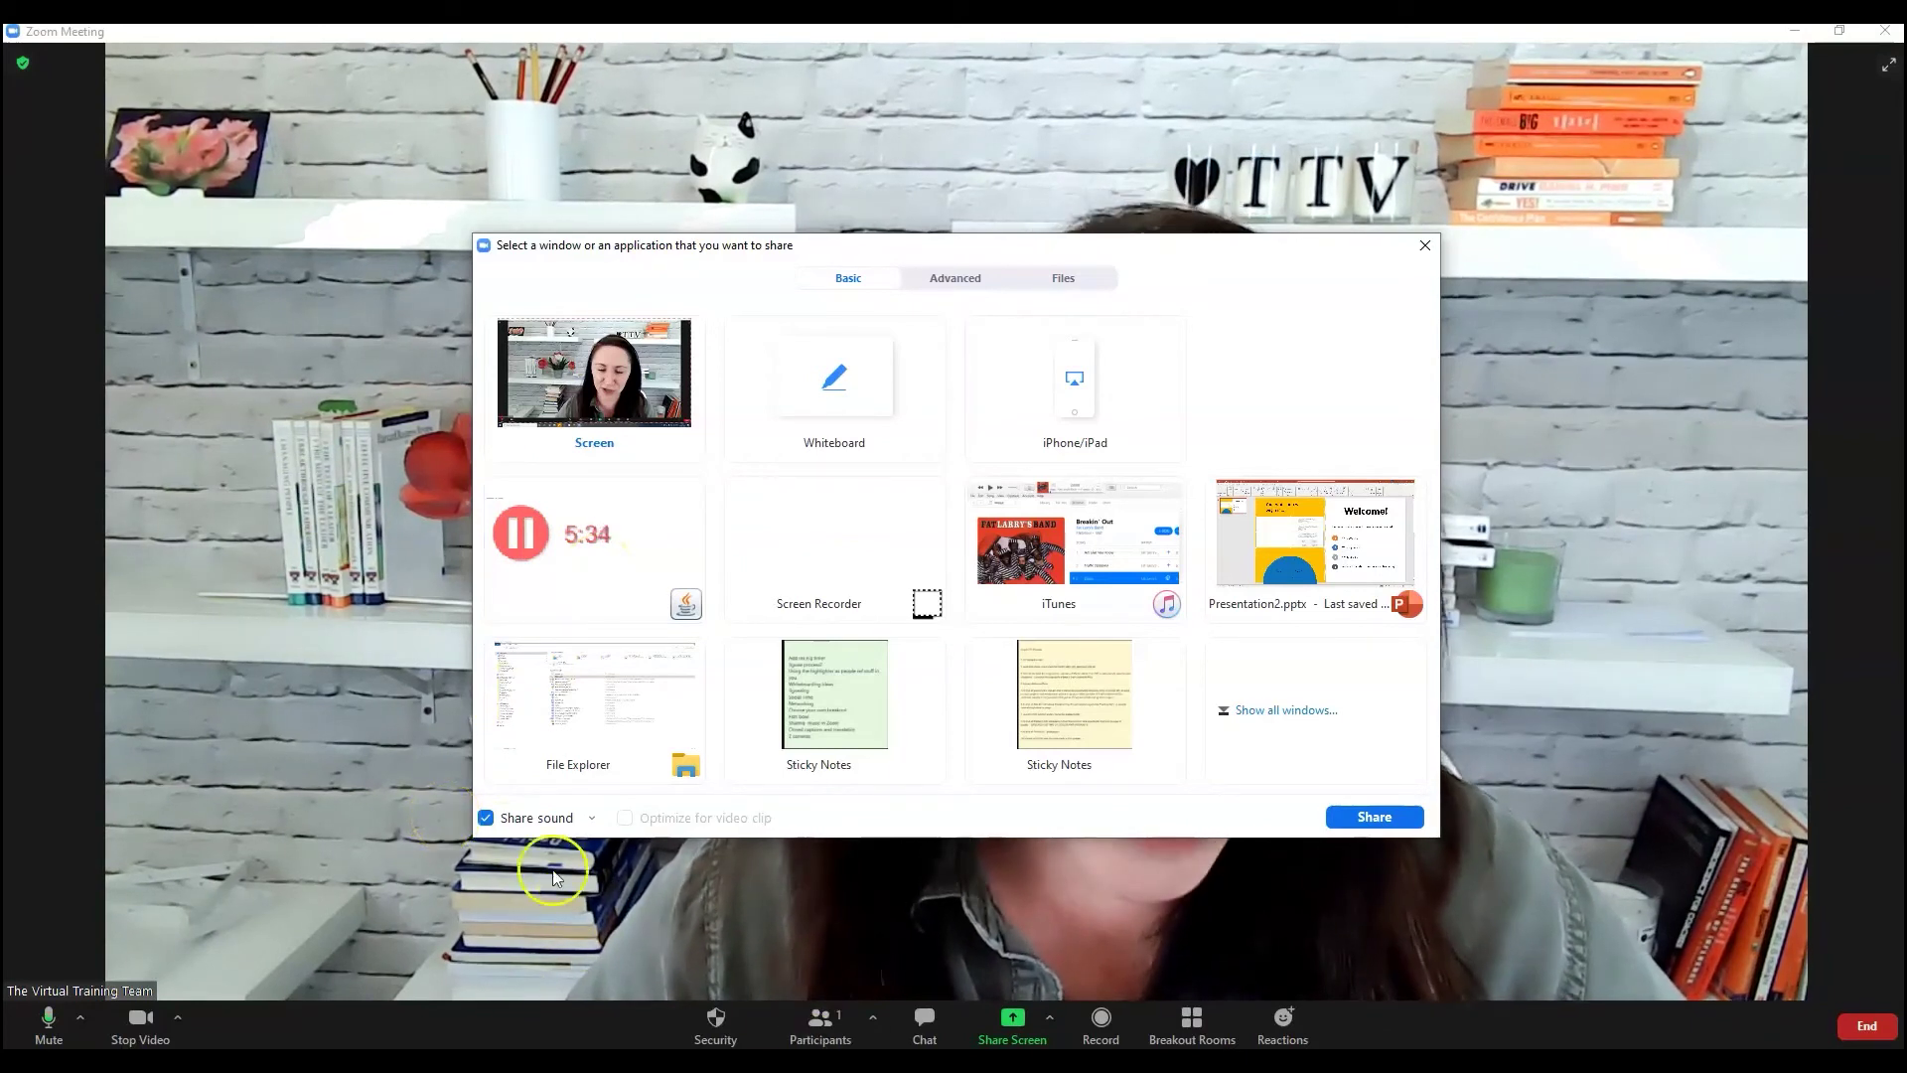
left_click(487, 819)
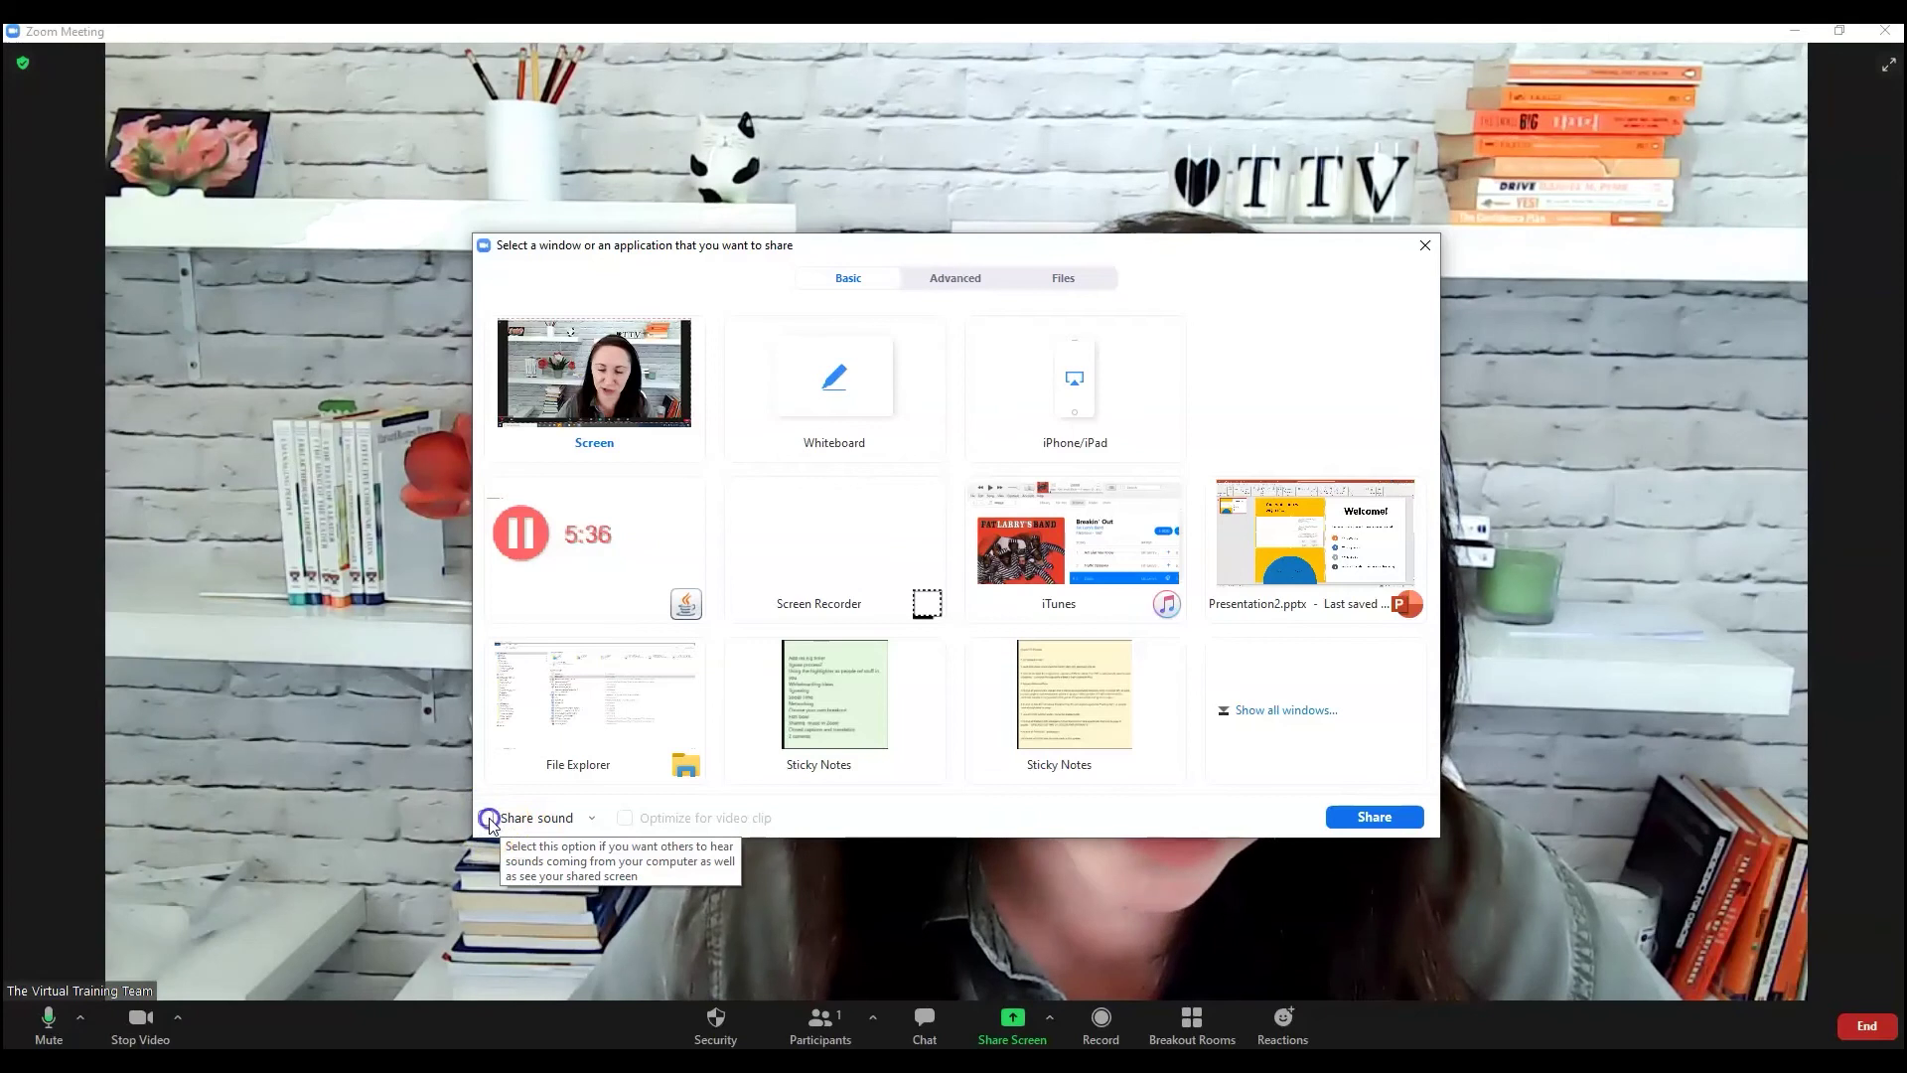
left_click(487, 819)
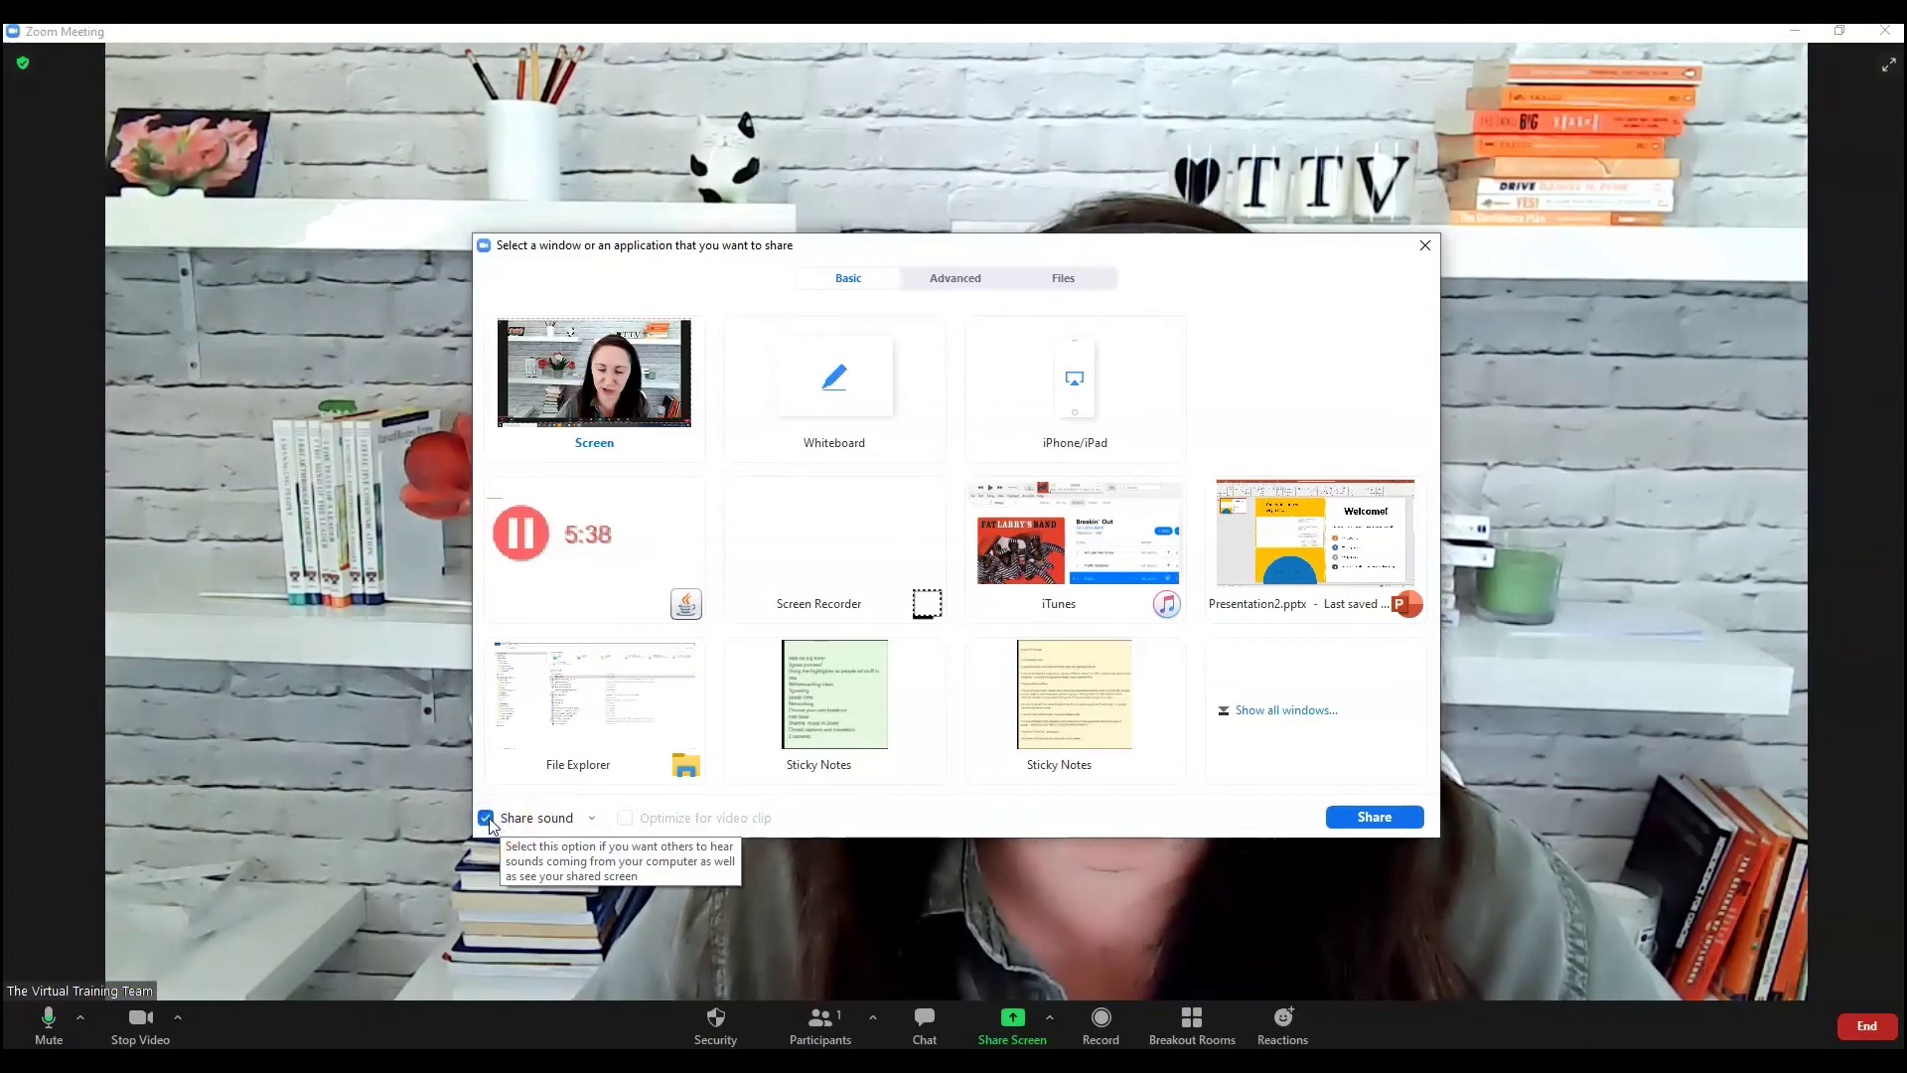
double_click(1375, 514)
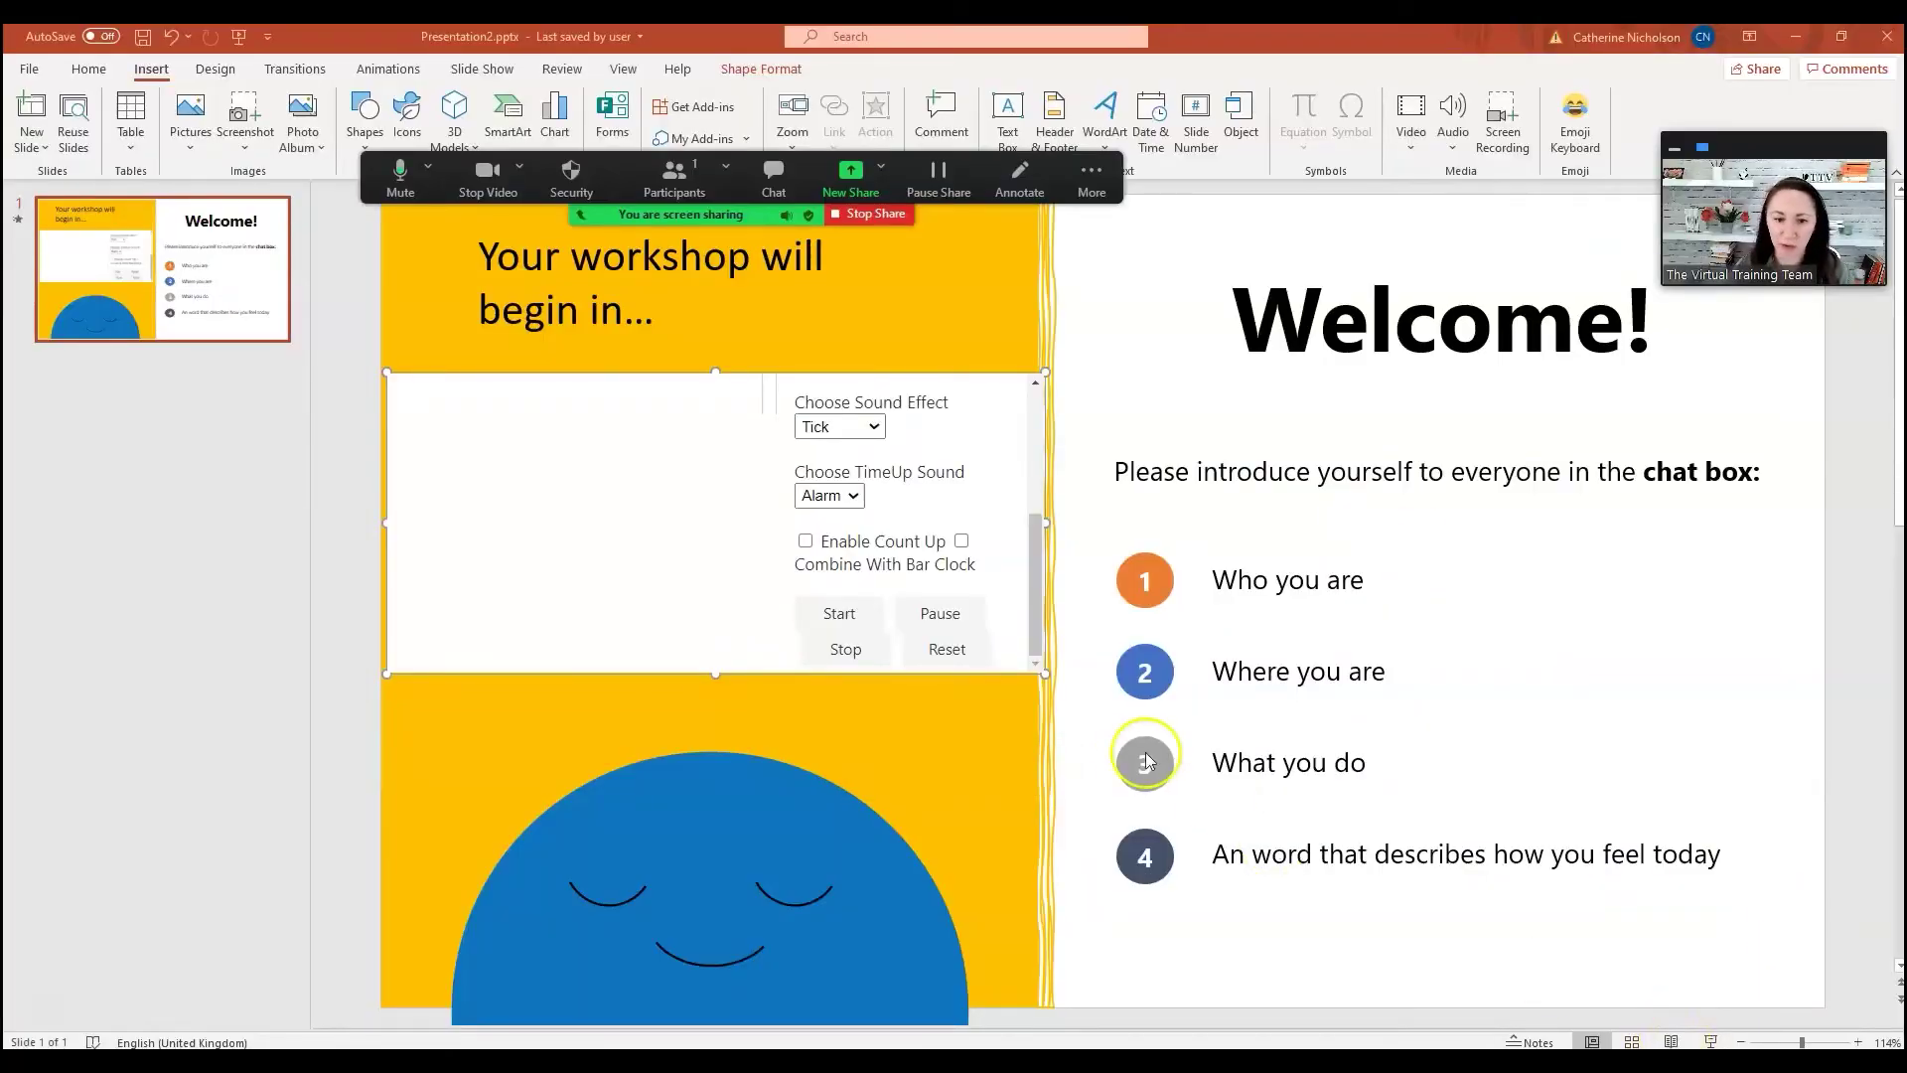
- Start the countdown, collapse the timer settings, and show the slide in Reading View
left_click(854, 626)
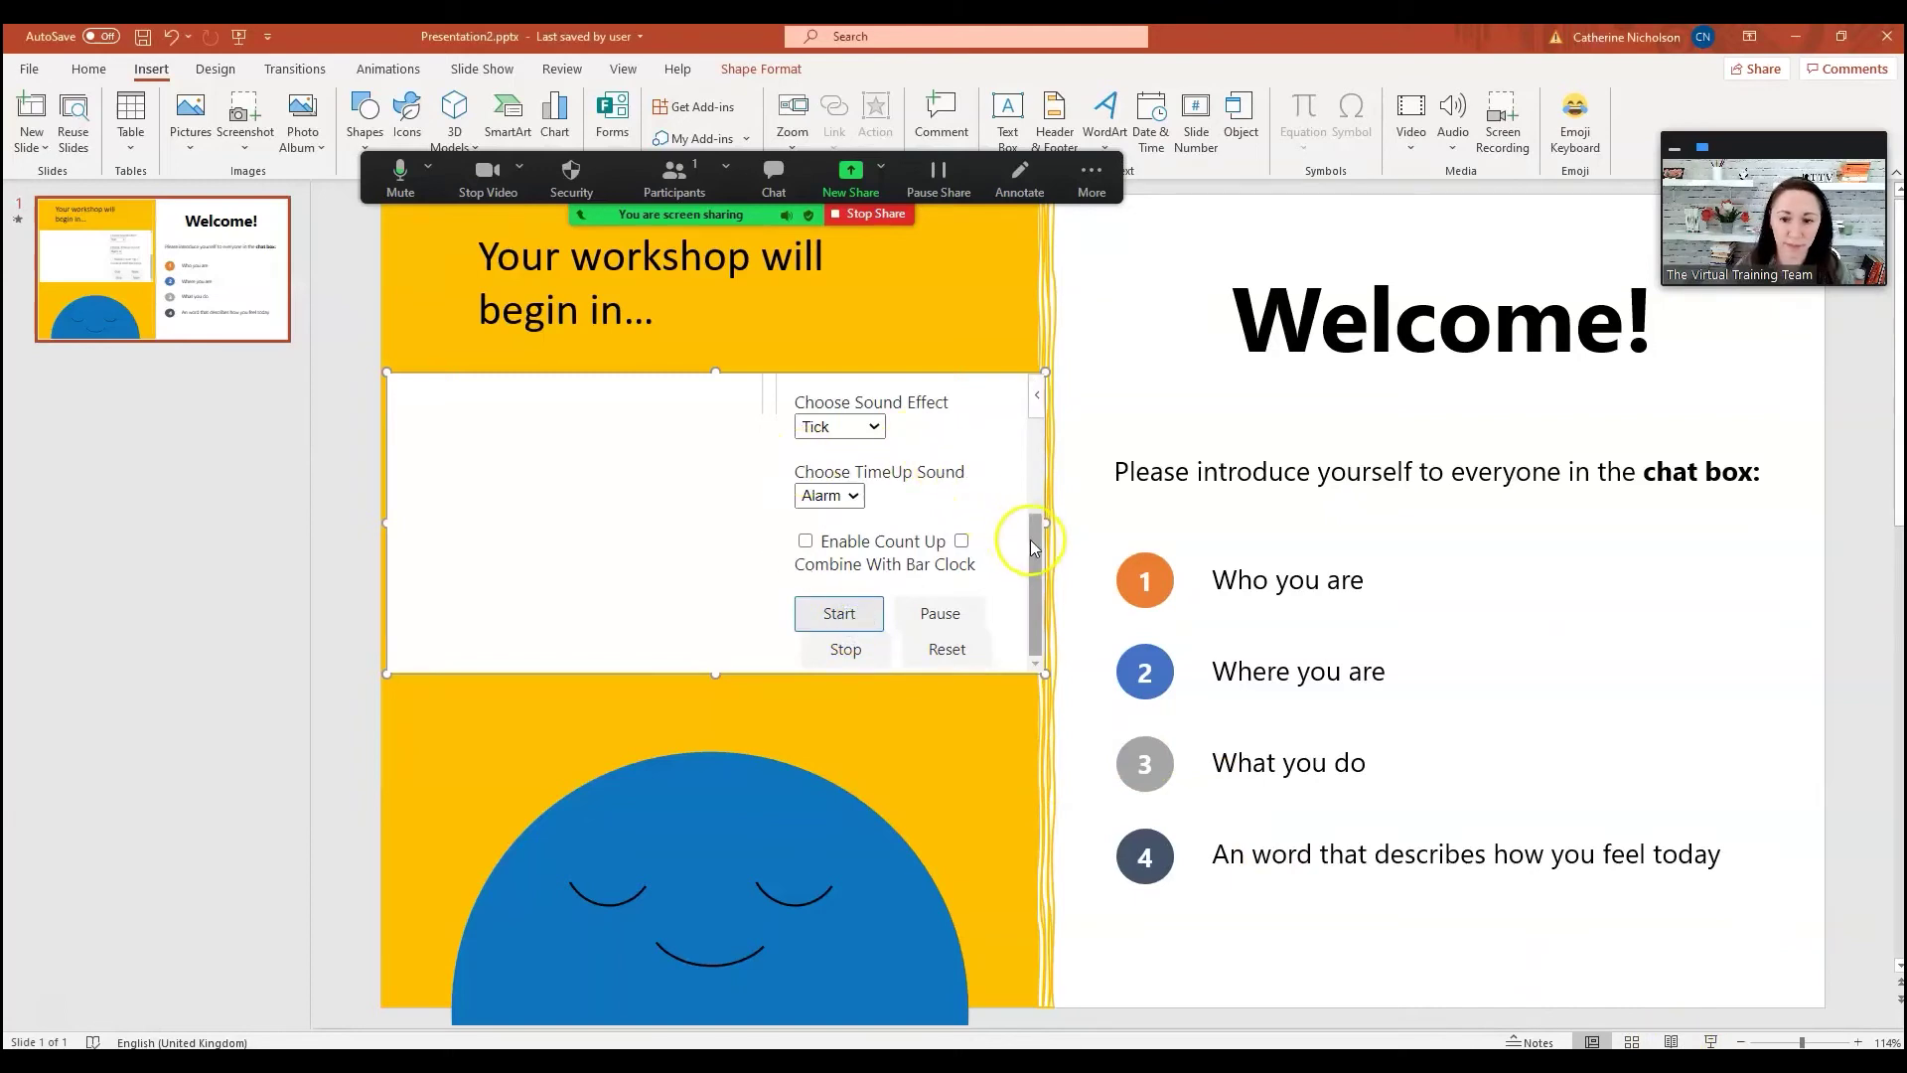
scroll(1033, 547, "up", 3)
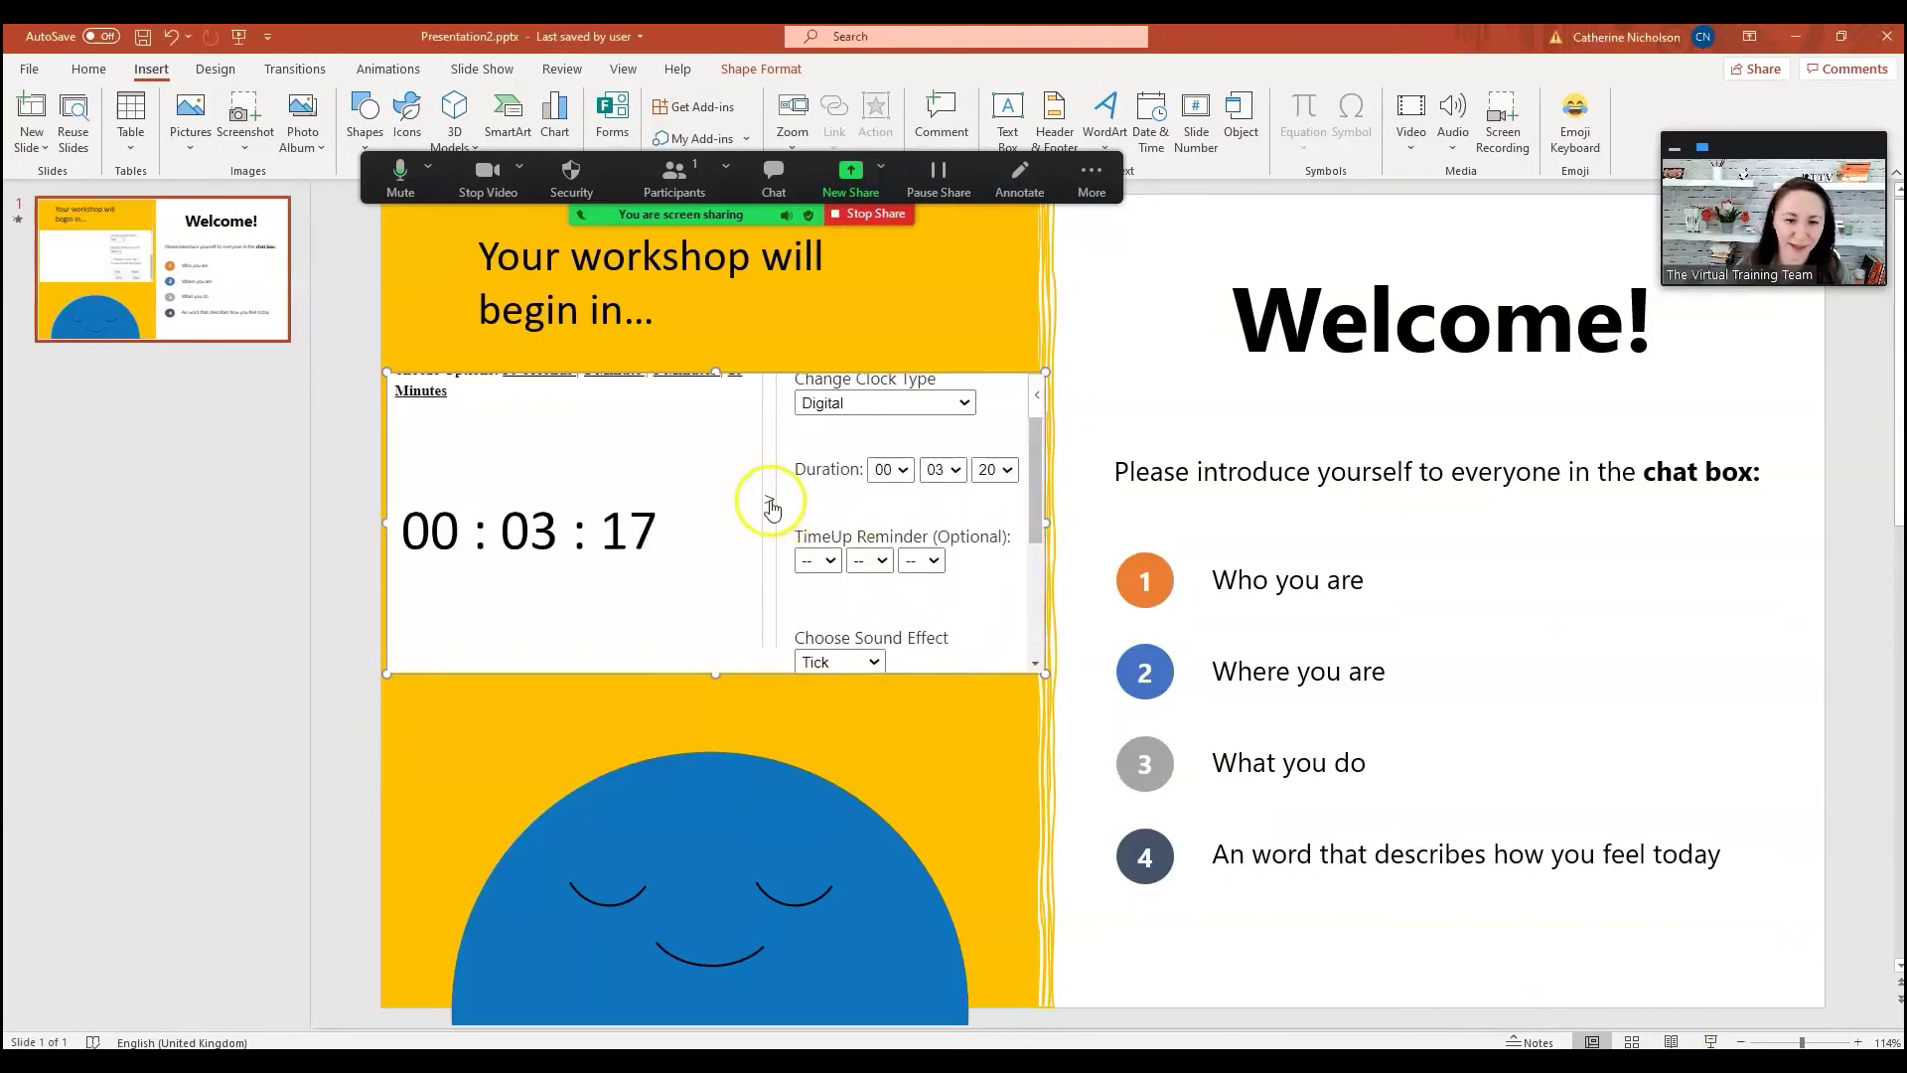
left_click(771, 502)
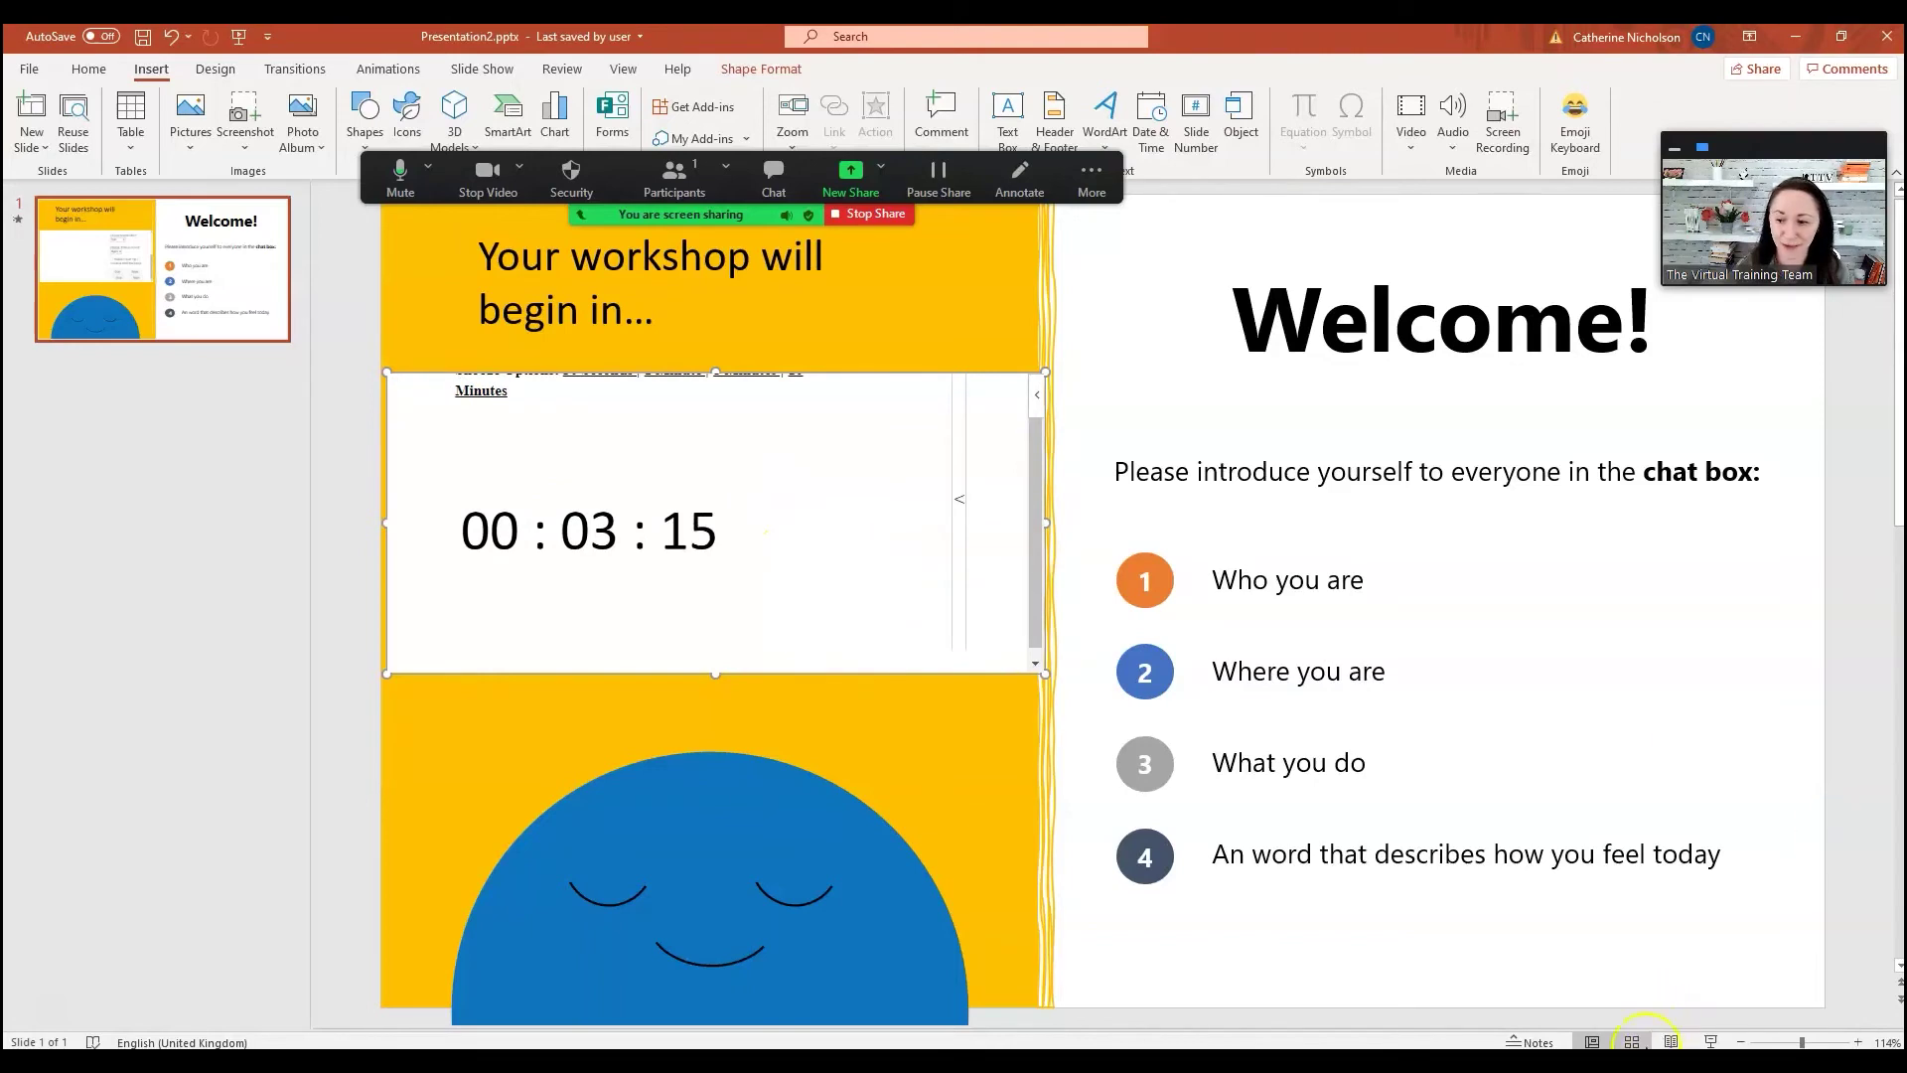
left_click(1673, 1040)
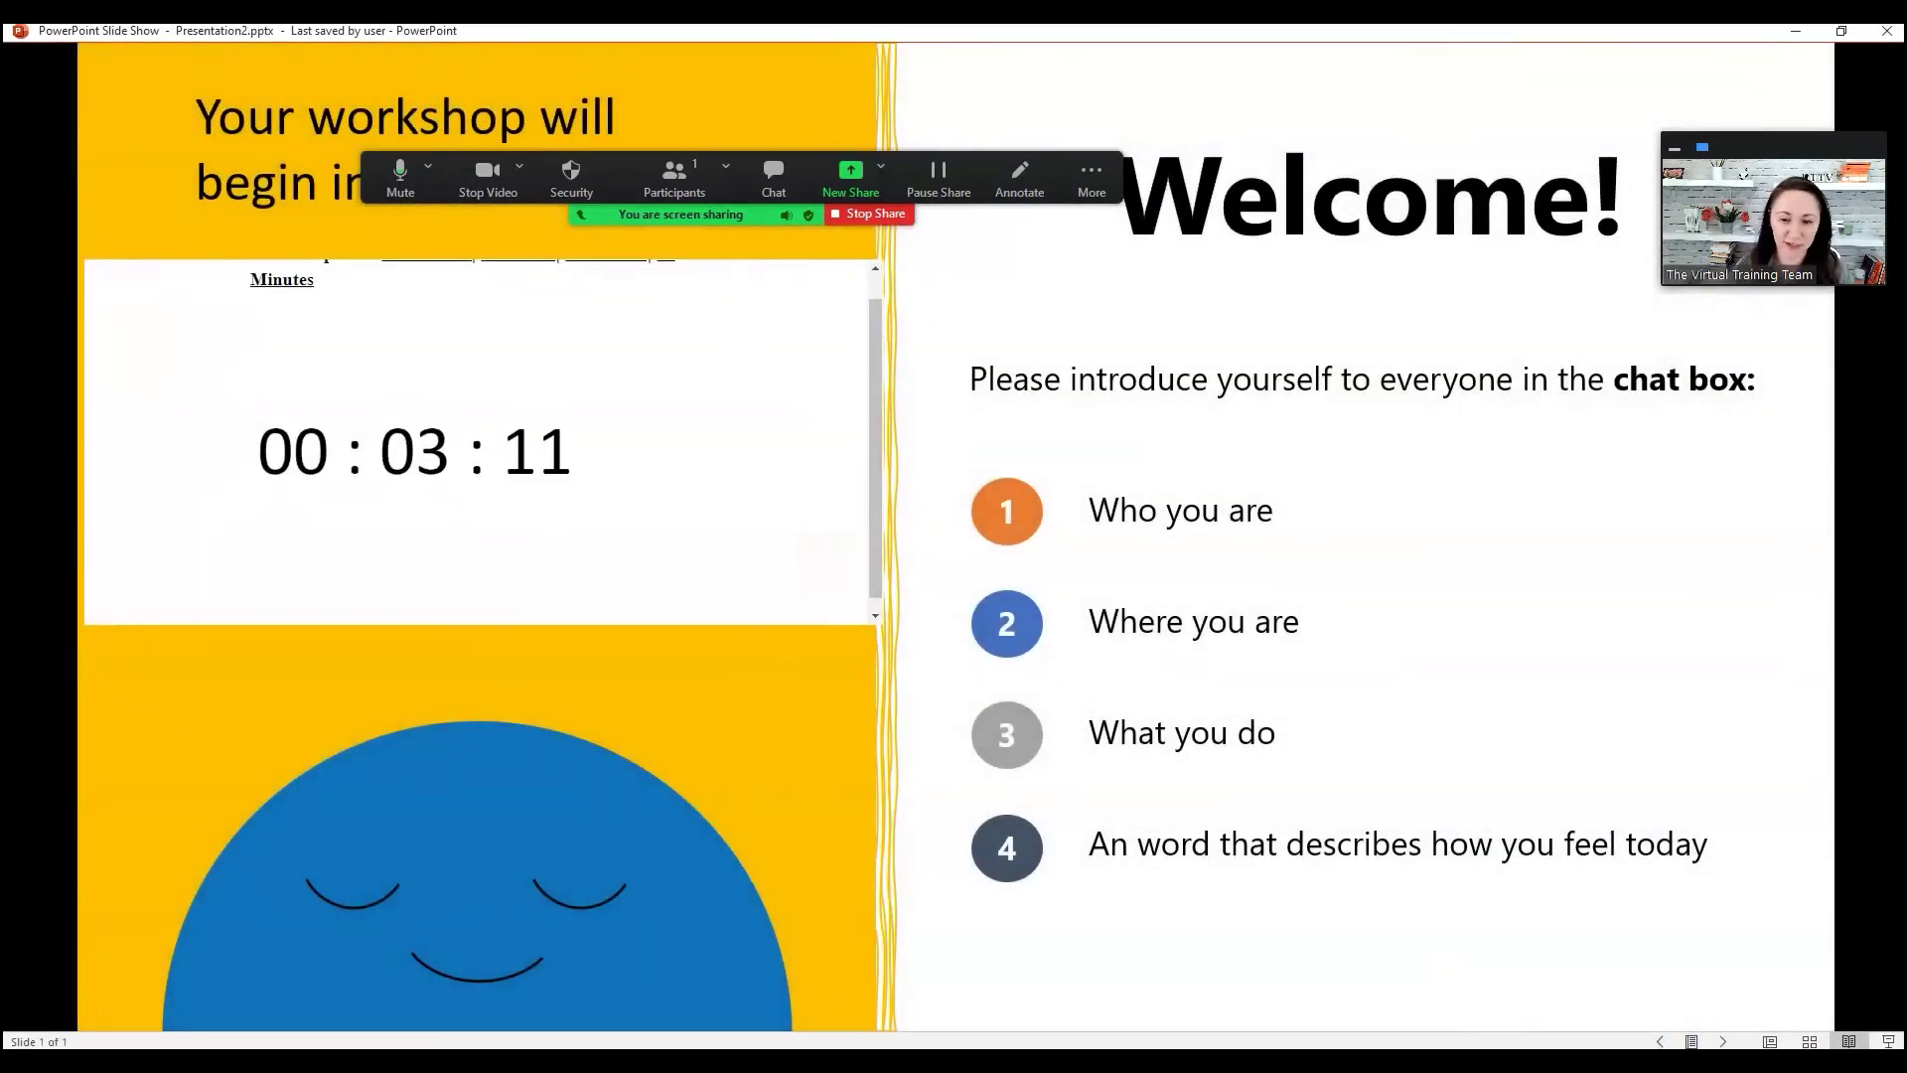
- Play the song 'Zoom' in iTunes during the slide show, then close the iTunes window
key("alt+Tab")
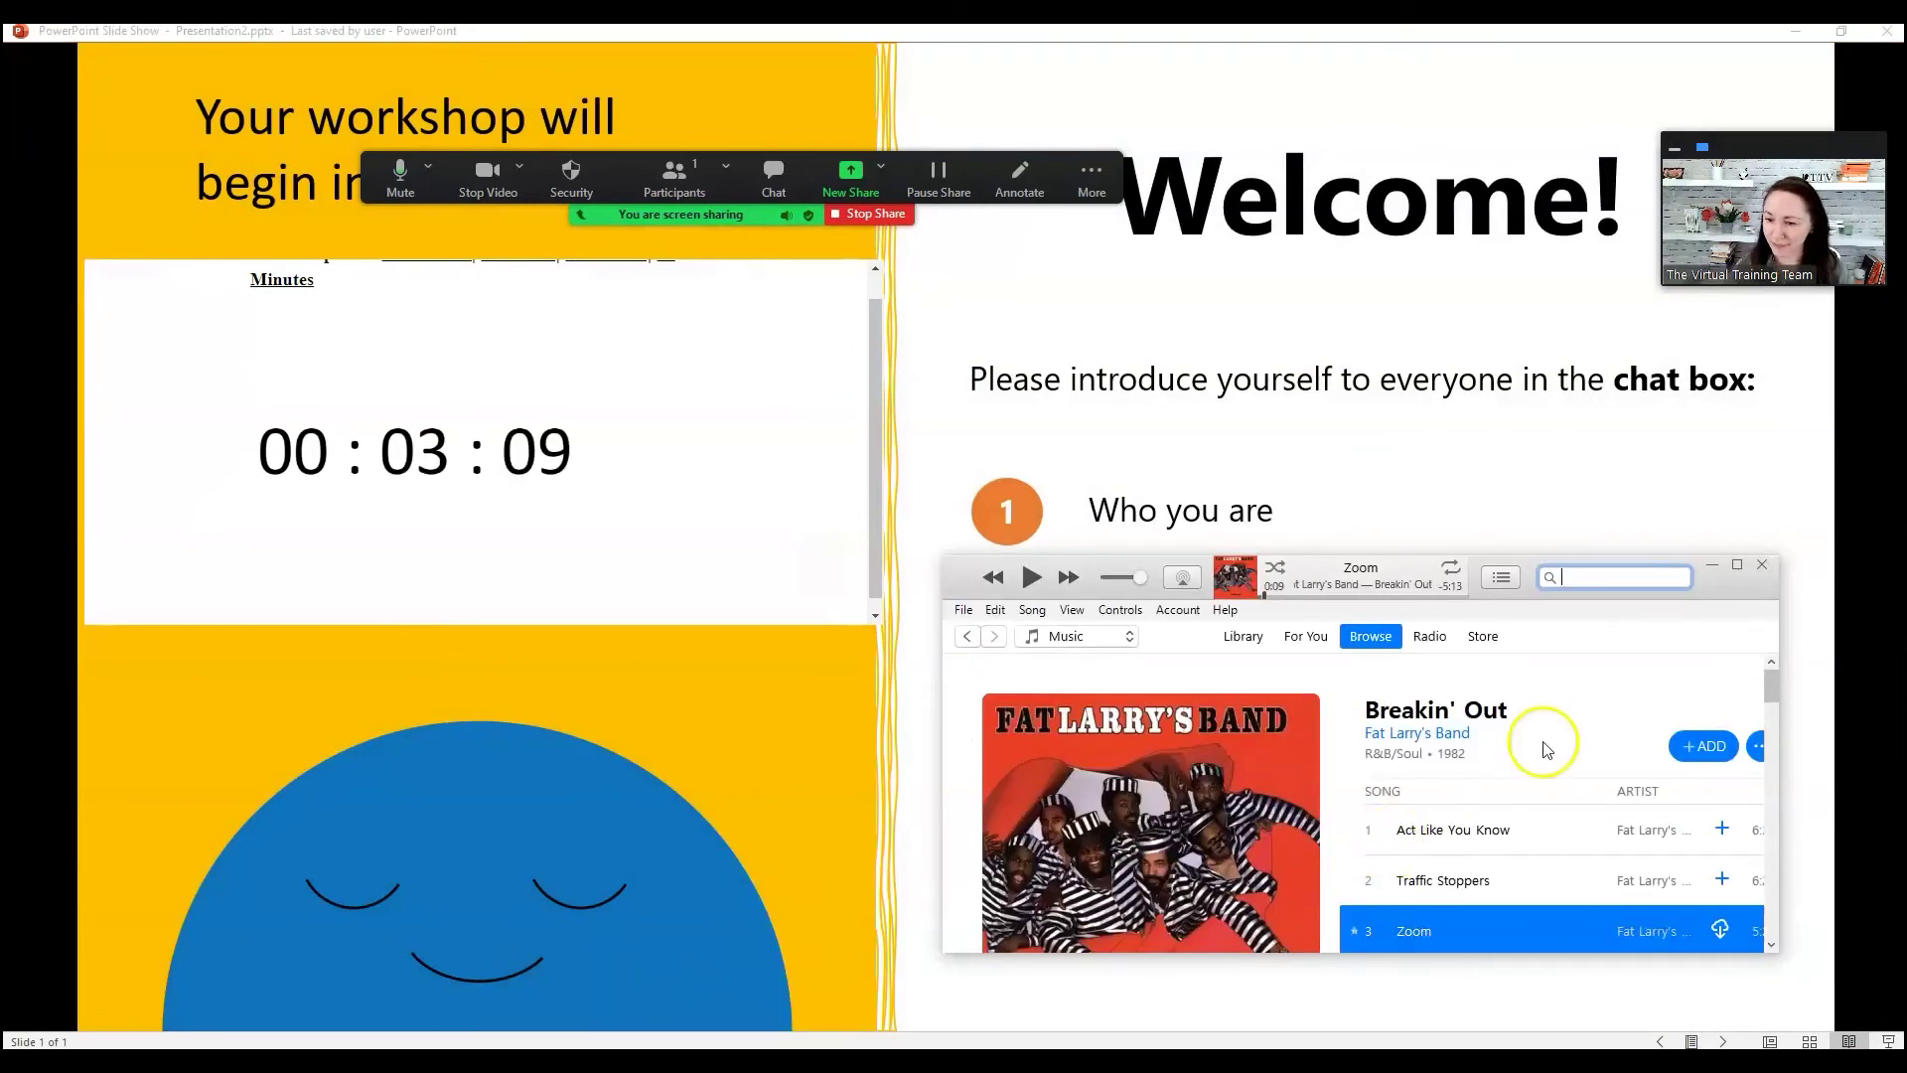
mouse_move(1388, 924)
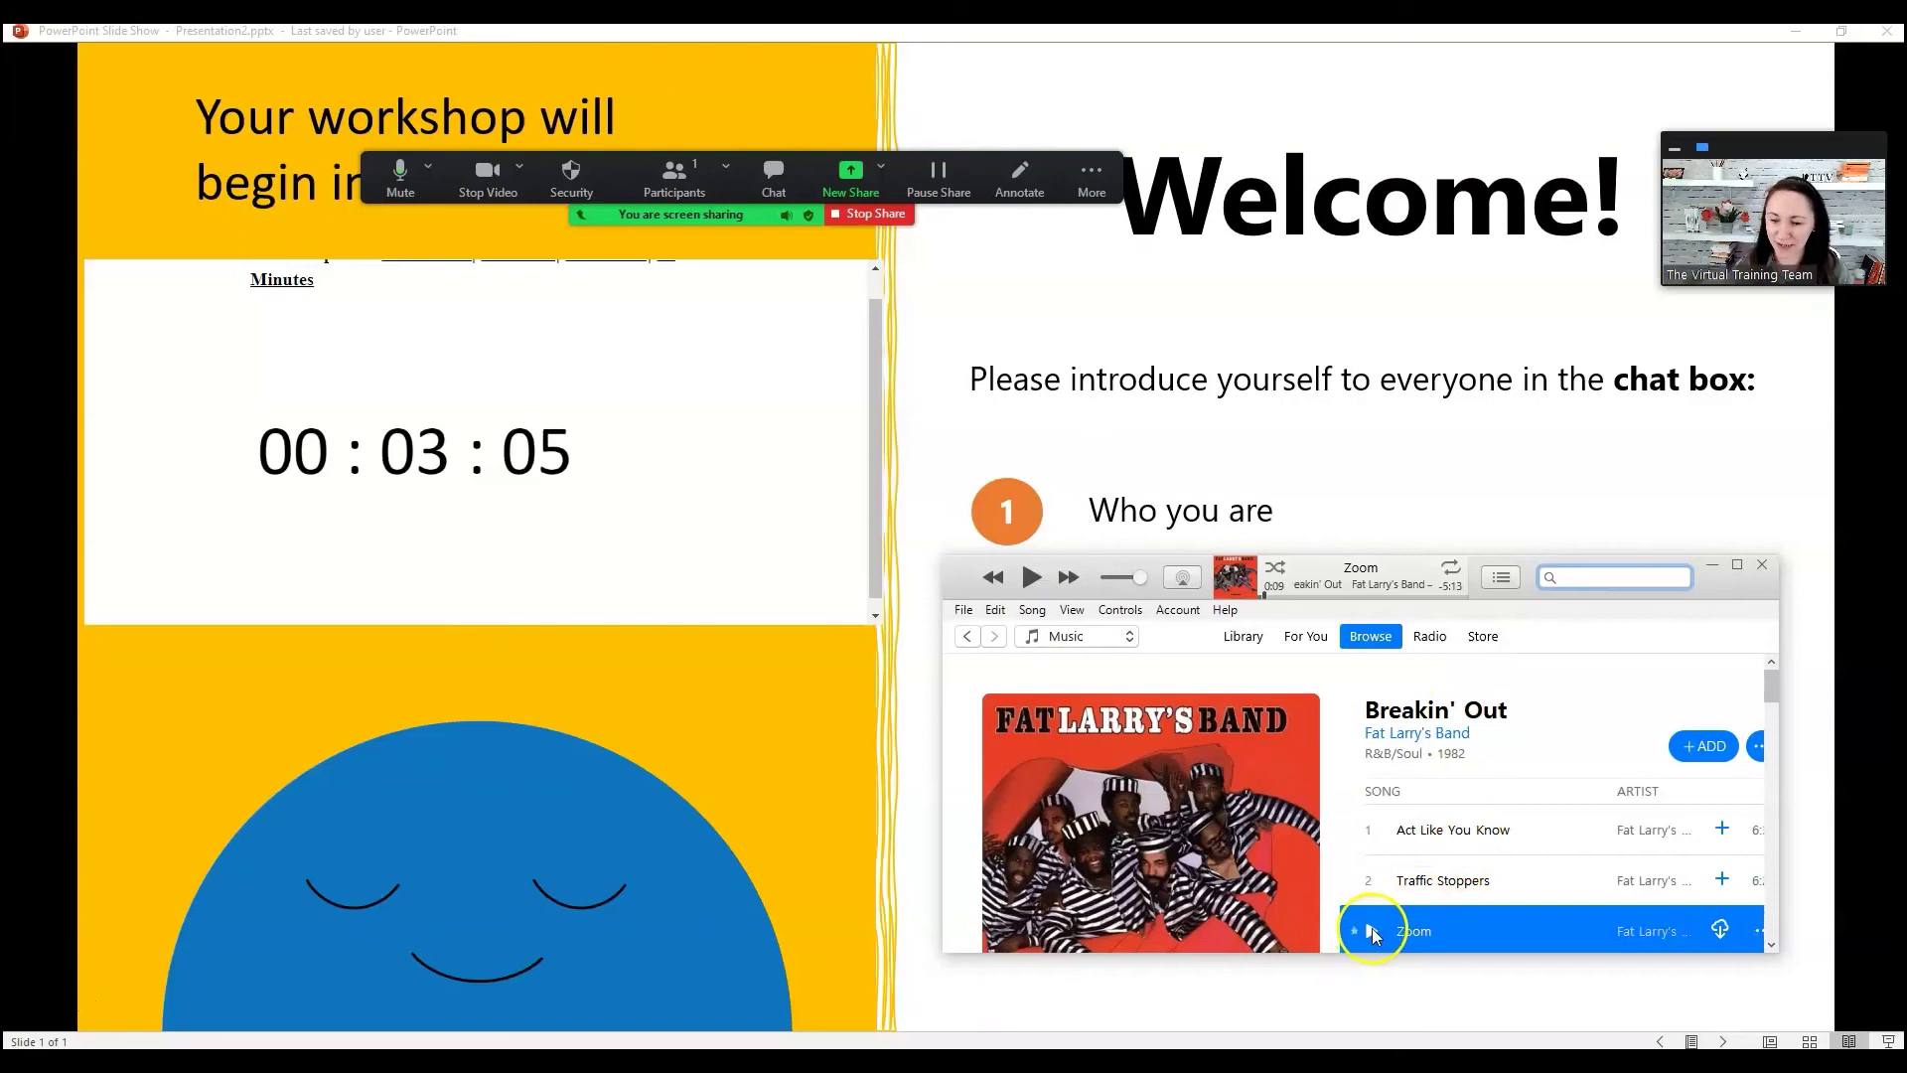
left_click(1372, 930)
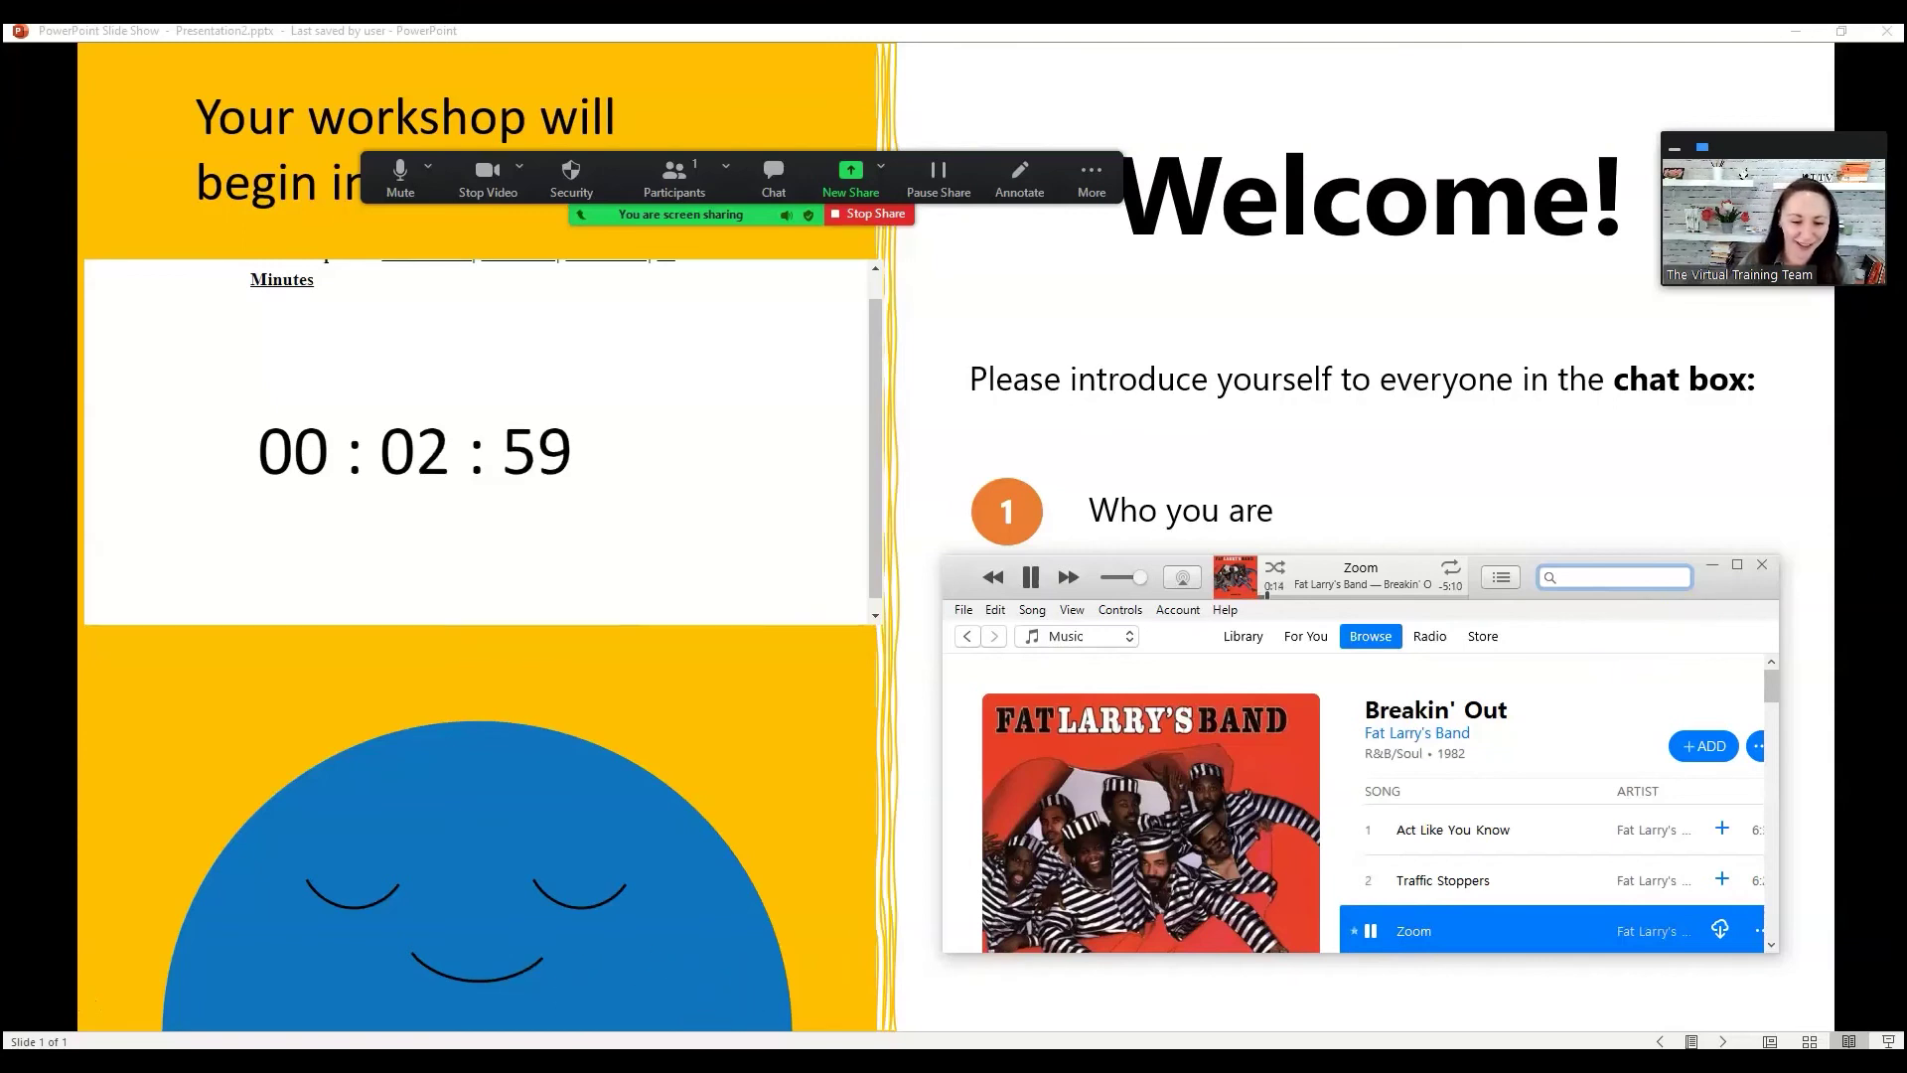
right_click(710, 1061)
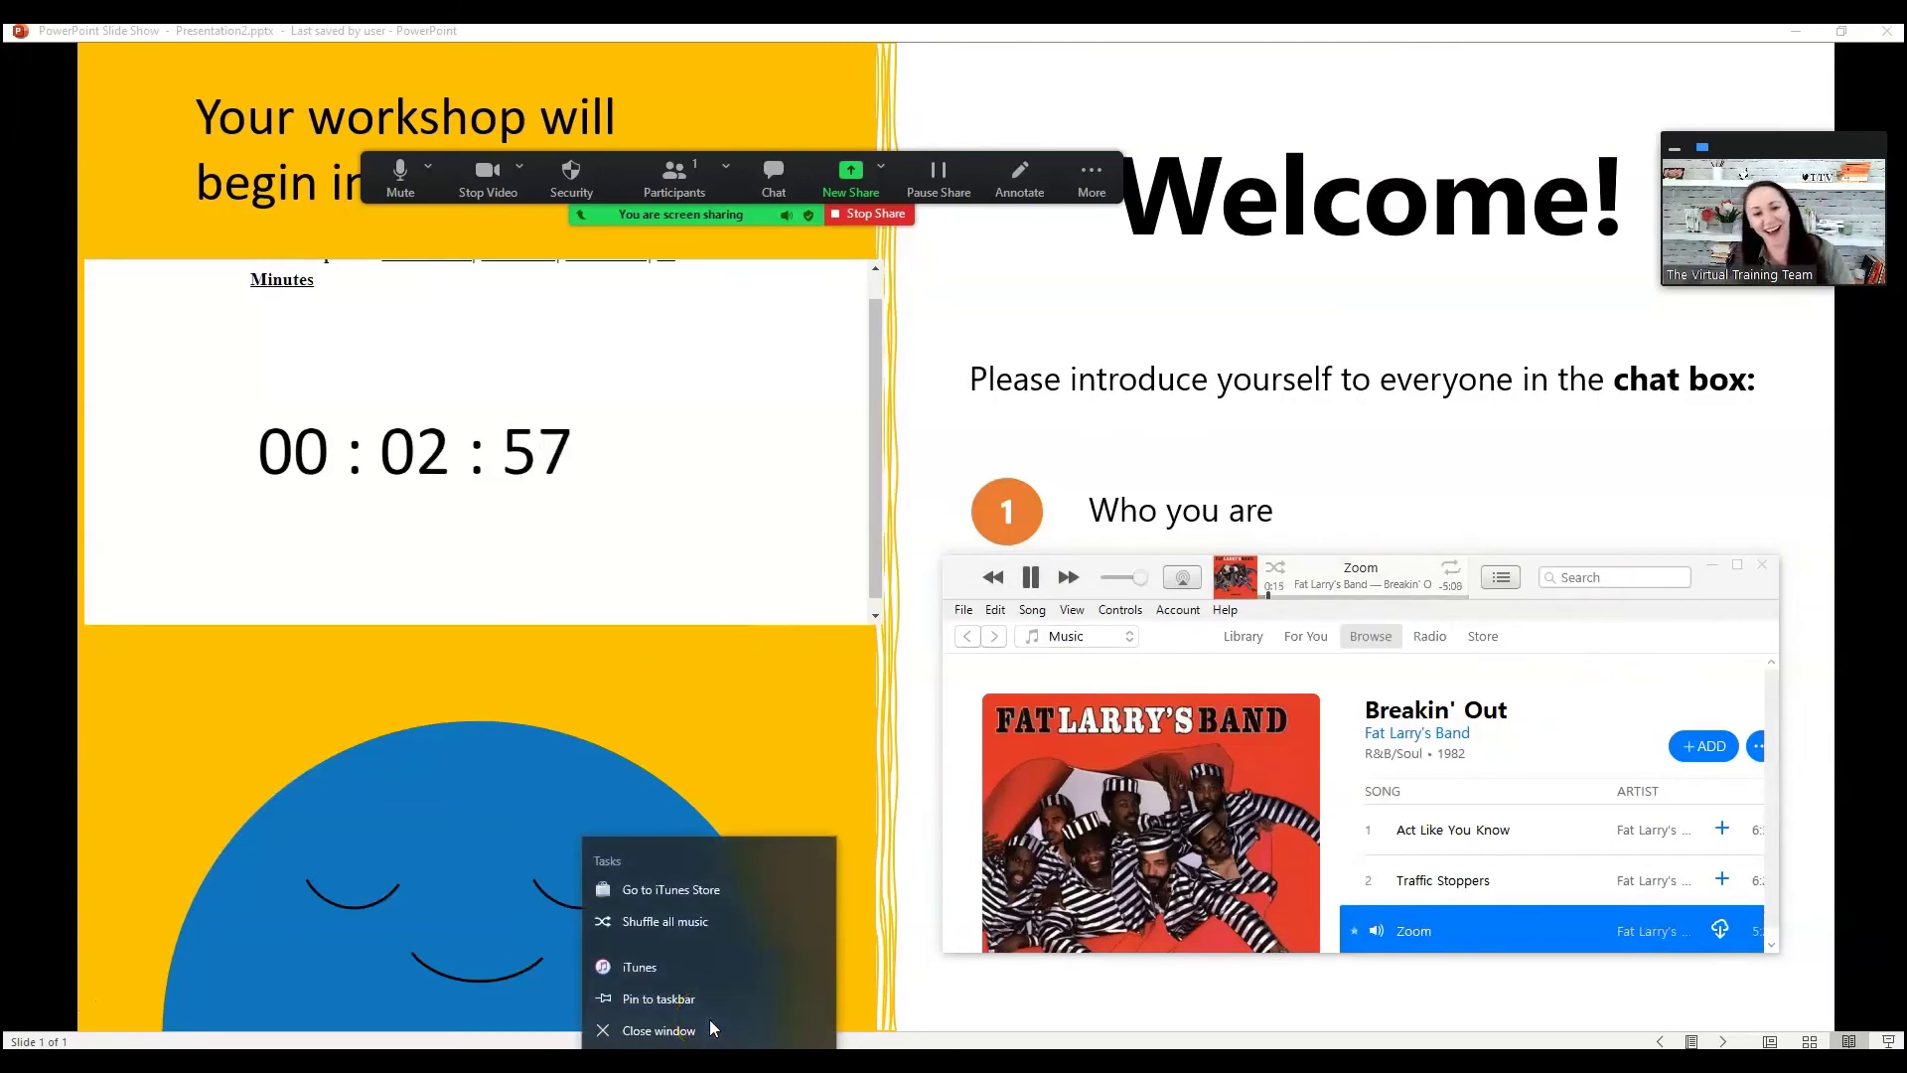